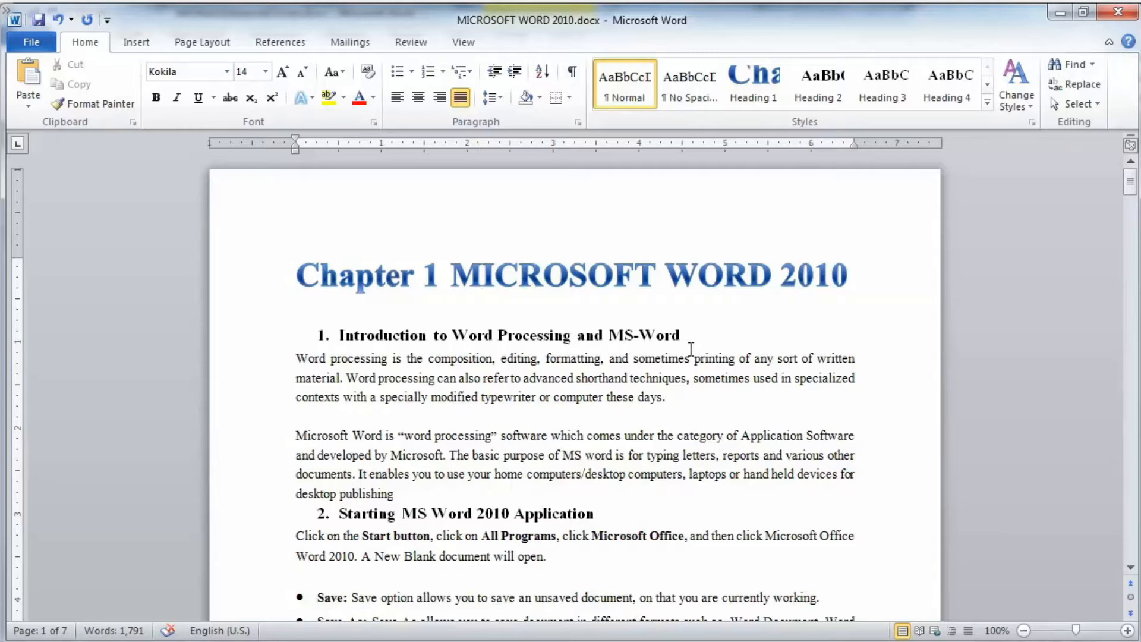
Start an index entry for "Word" in the first section heading and give it the subentry "Processing".
{"action": "left_click_drag", "start_coordinate": [695, 332], "coordinate": [644, 337]}
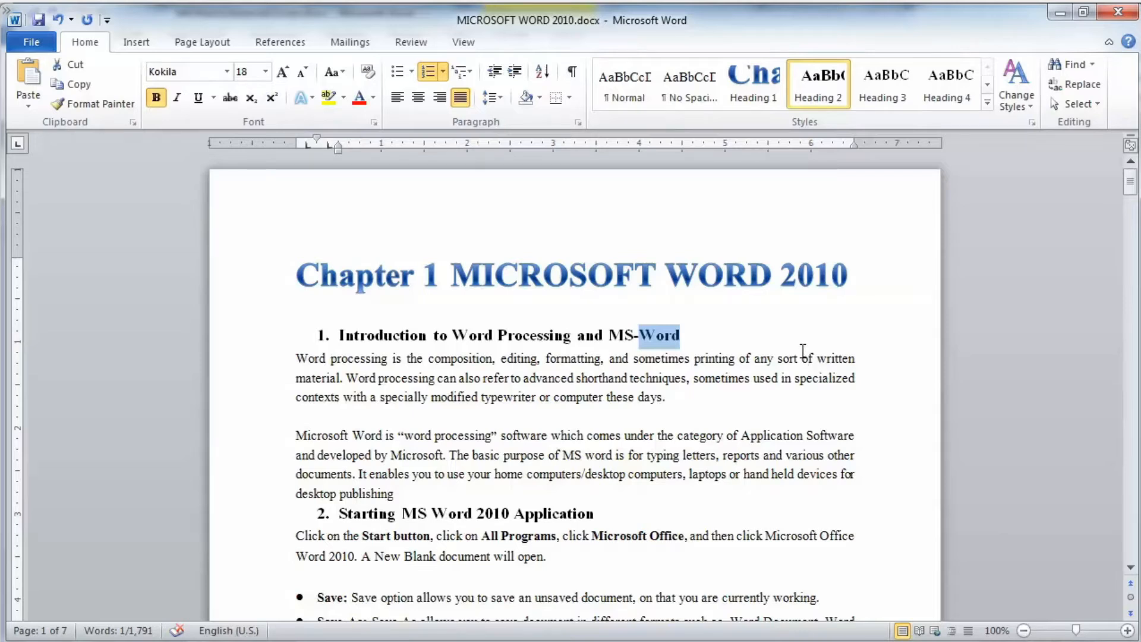
{"action": "left_click", "coordinate": [281, 43]}
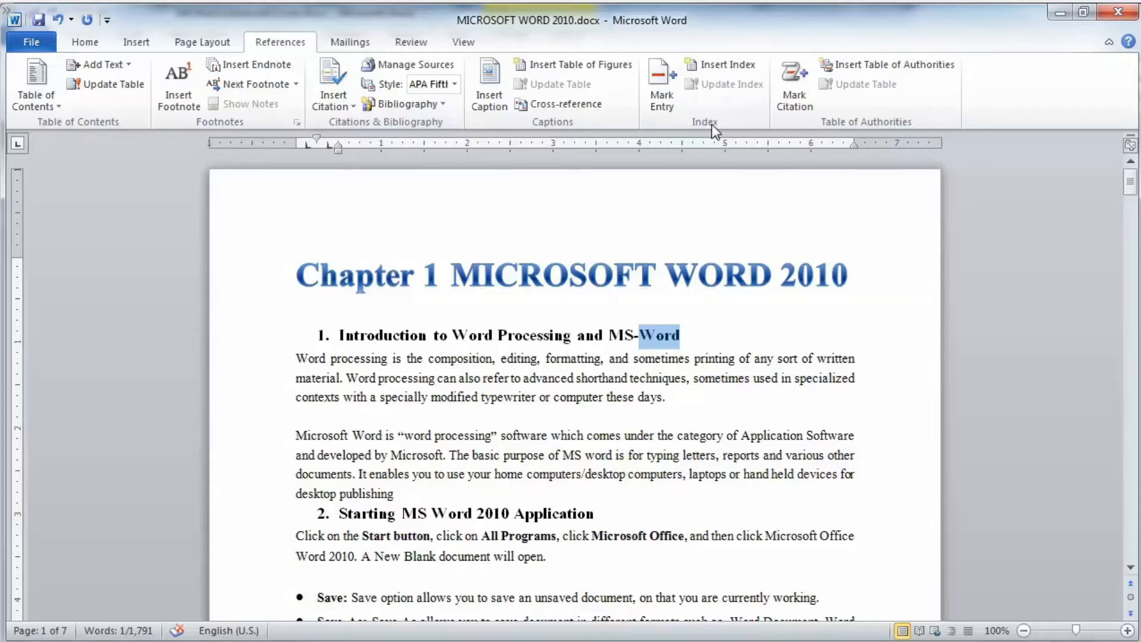
{"action": "left_click", "coordinate": [657, 73]}
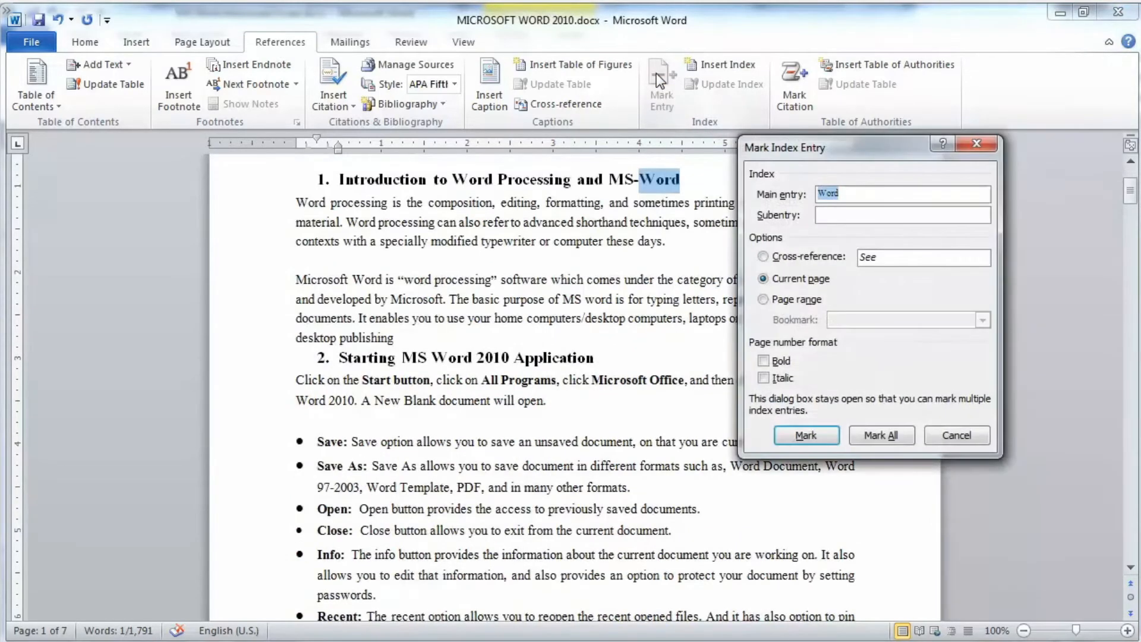
{"action": "left_click", "coordinate": [858, 194]}
{"action": "left_click", "coordinate": [860, 214]}
{"action": "type", "text": "Pro"}
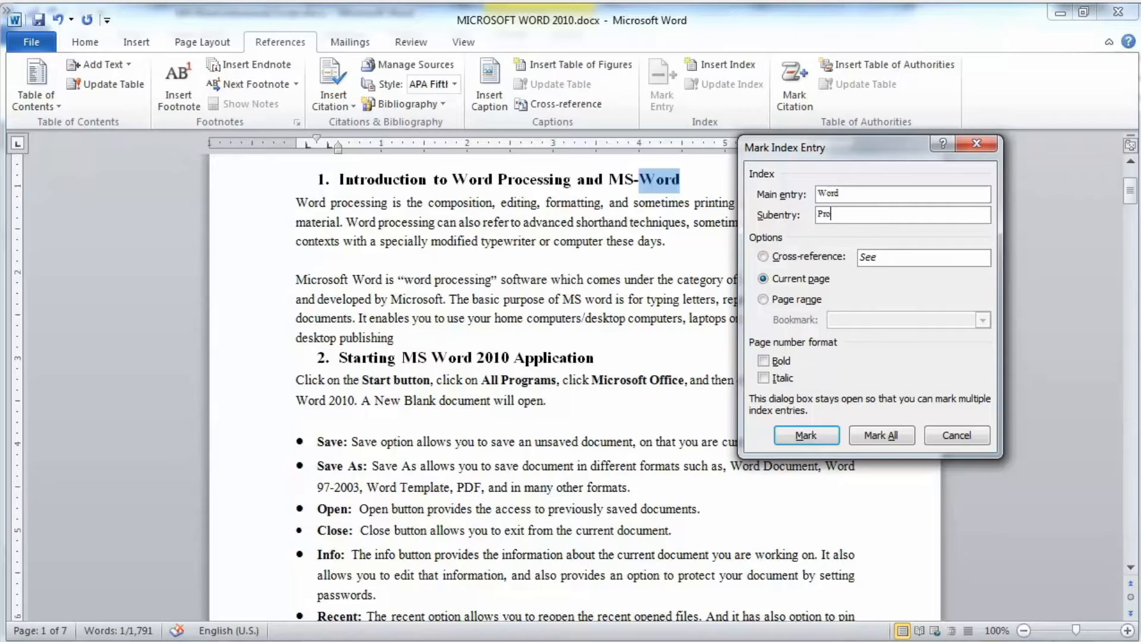
{"action": "type", "text": "cessing"}
{"action": "type", "text": "Wordv"}
{"action": "key", "text": "BackSpace"}
{"action": "key", "text": "BackSpace"}
{"action": "key", "text": "BackSpace"}
{"action": "key", "text": "BackSpace"}
{"action": "key", "text": "BackSpace"}
{"action": "key", "text": "BackSpace"}
Set the entry to the cross-reference "See Microsoft" and the page number format to bold and italic.
{"action": "left_click", "coordinate": [815, 257]}
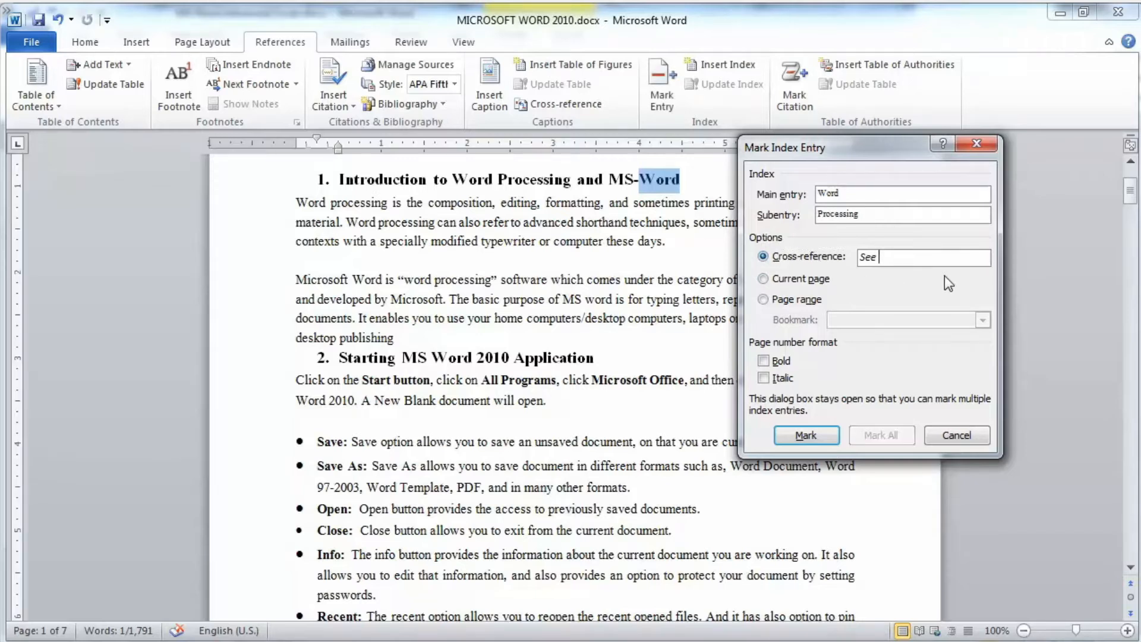
{"action": "type", "text": "Microsoft"}
{"action": "left_click", "coordinate": [764, 362]}
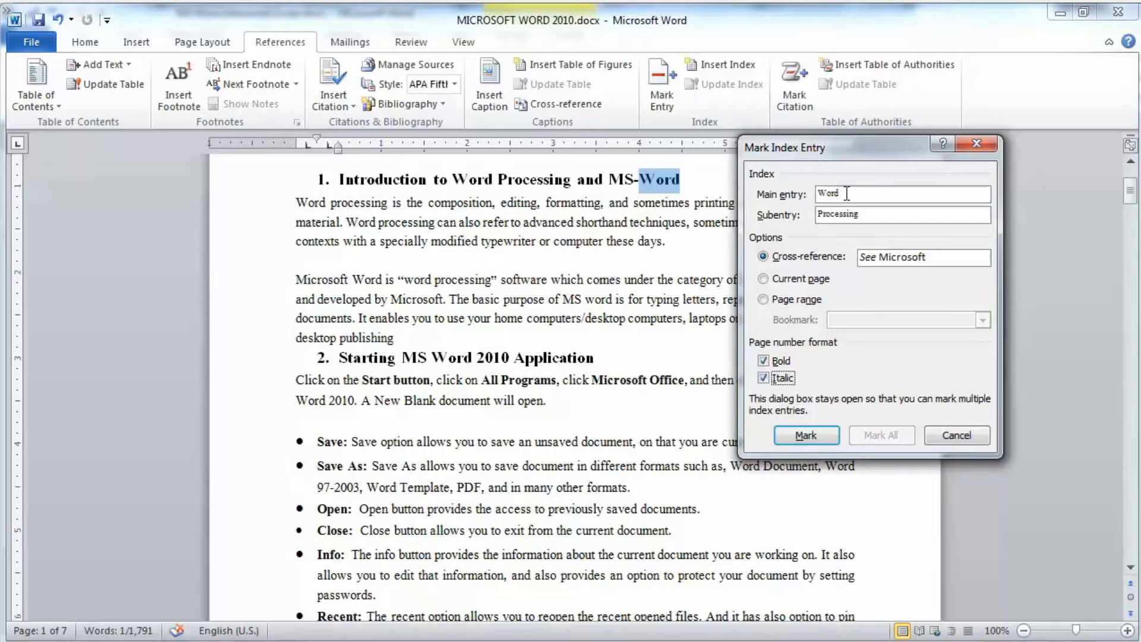
{"action": "left_click_drag", "start_coordinate": [844, 193], "coordinate": [818, 194]}
{"action": "right_click", "coordinate": [827, 194]}
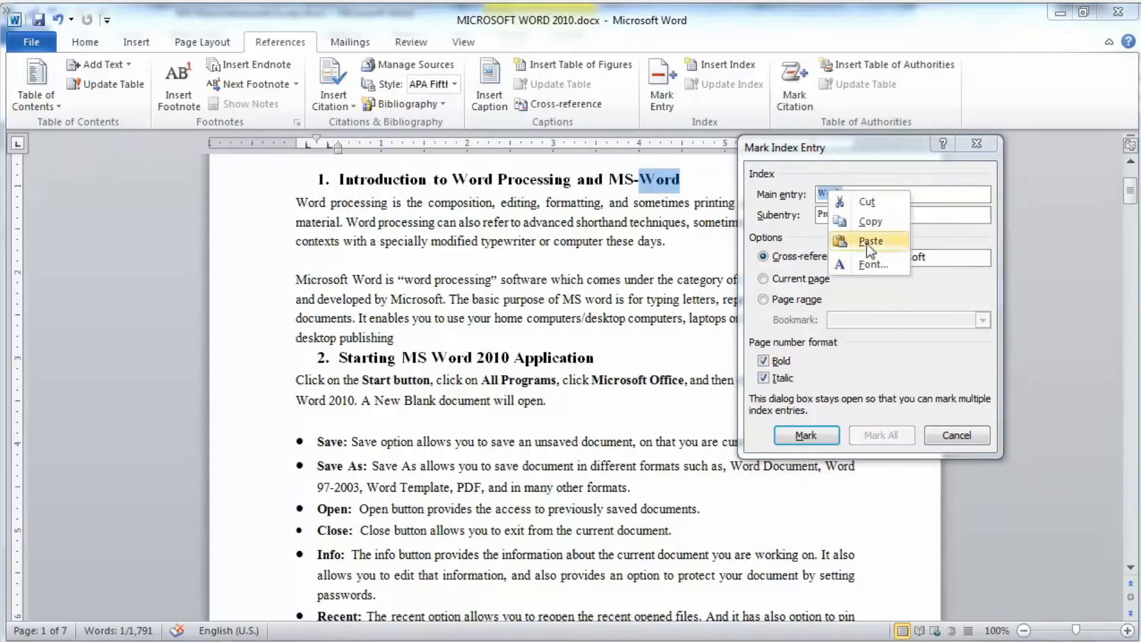
{"action": "left_click", "coordinate": [866, 262]}
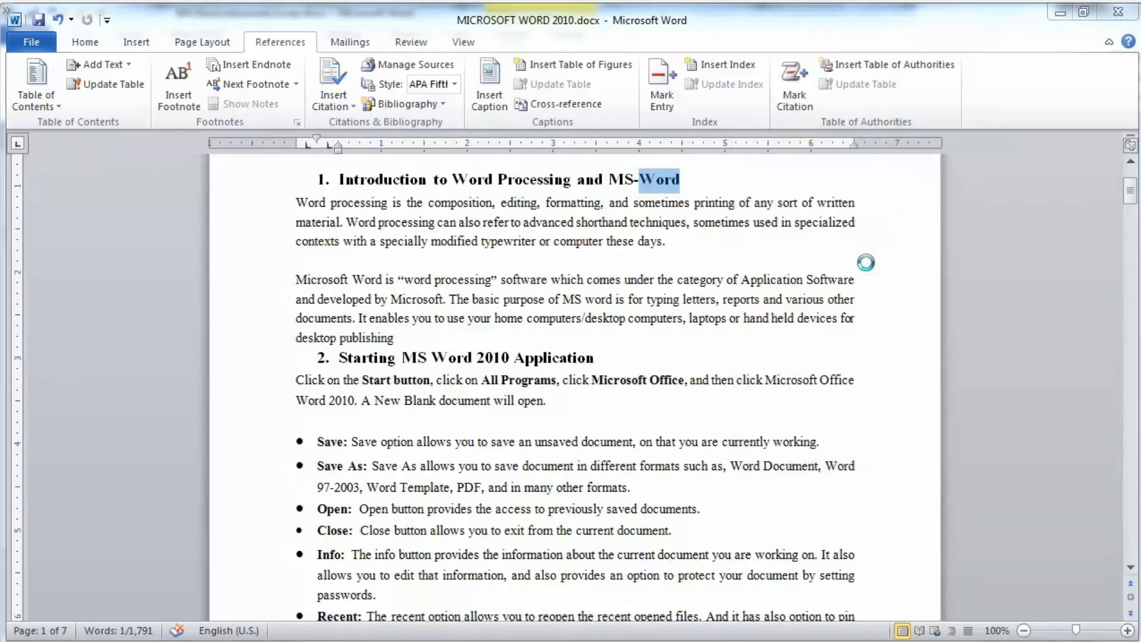
{"action": "left_click", "coordinate": [649, 541]}
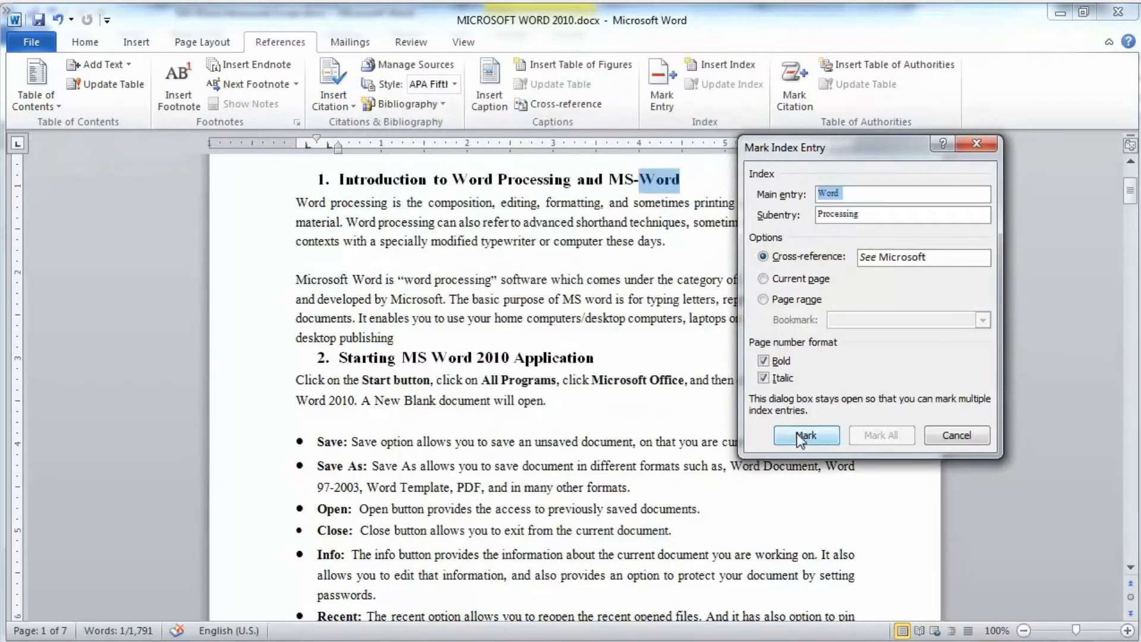
Mark the "Word" entry, and mark all occurrences of "Application" from the second heading as index entries.
{"action": "left_click", "coordinate": [801, 437]}
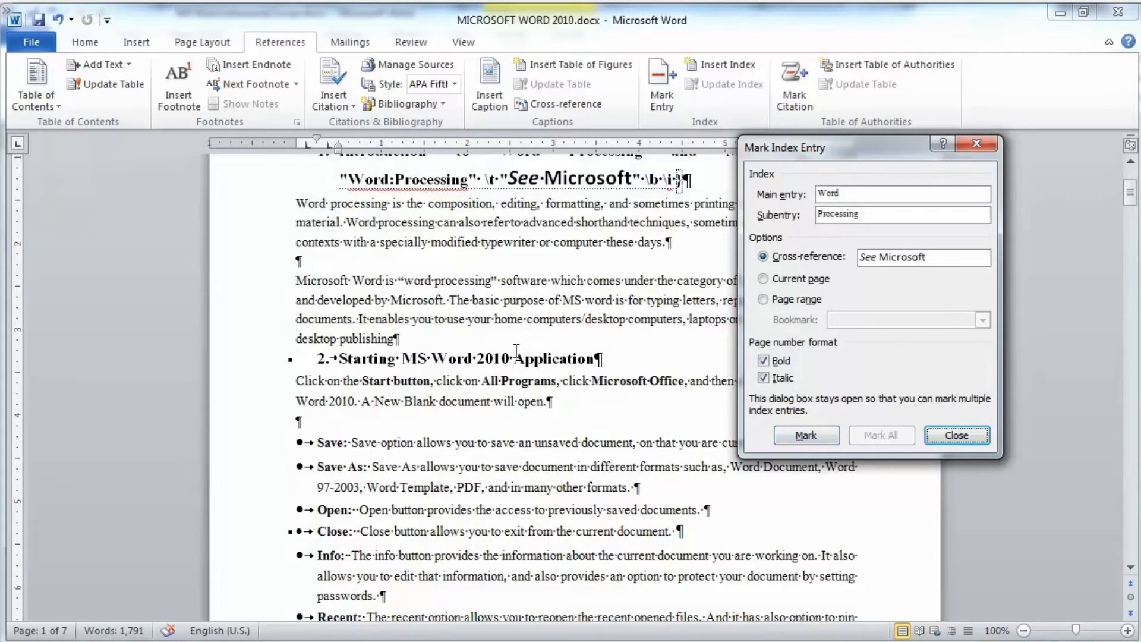
{"action": "left_click", "coordinate": [517, 357]}
{"action": "left_click_drag", "start_coordinate": [592, 362], "coordinate": [516, 361]}
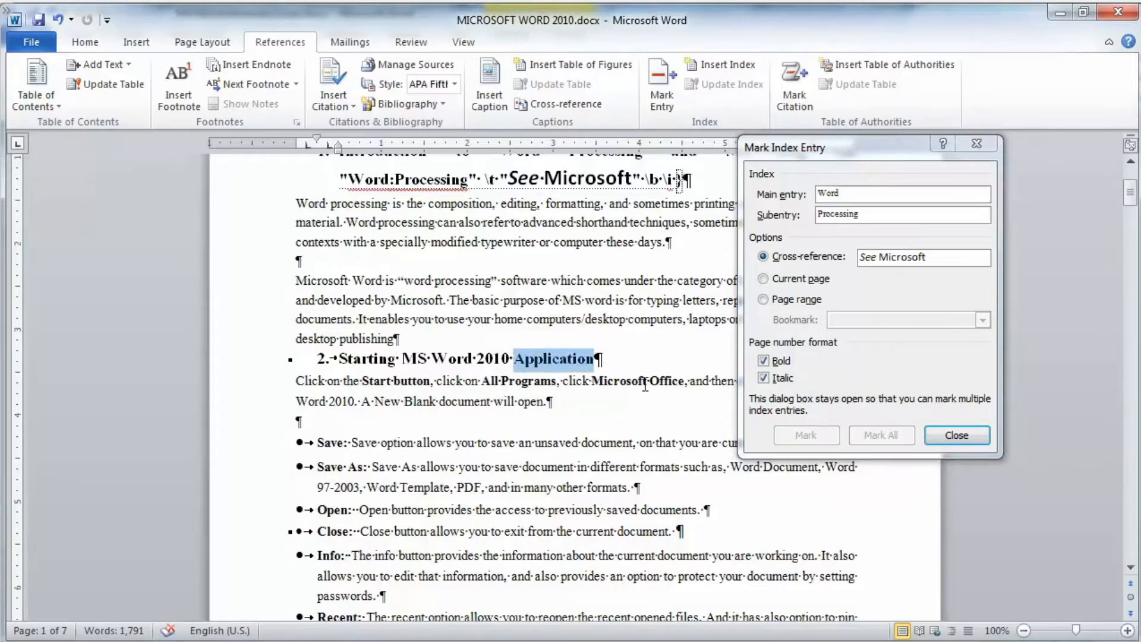
{"action": "left_click", "coordinate": [848, 350]}
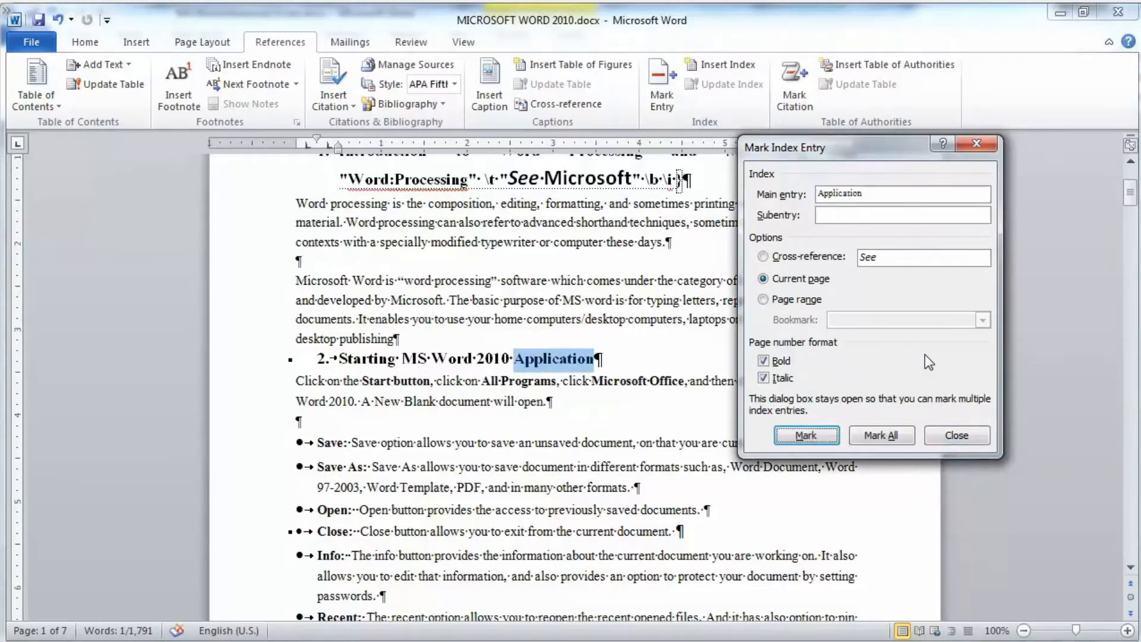
{"action": "left_click", "coordinate": [873, 441]}
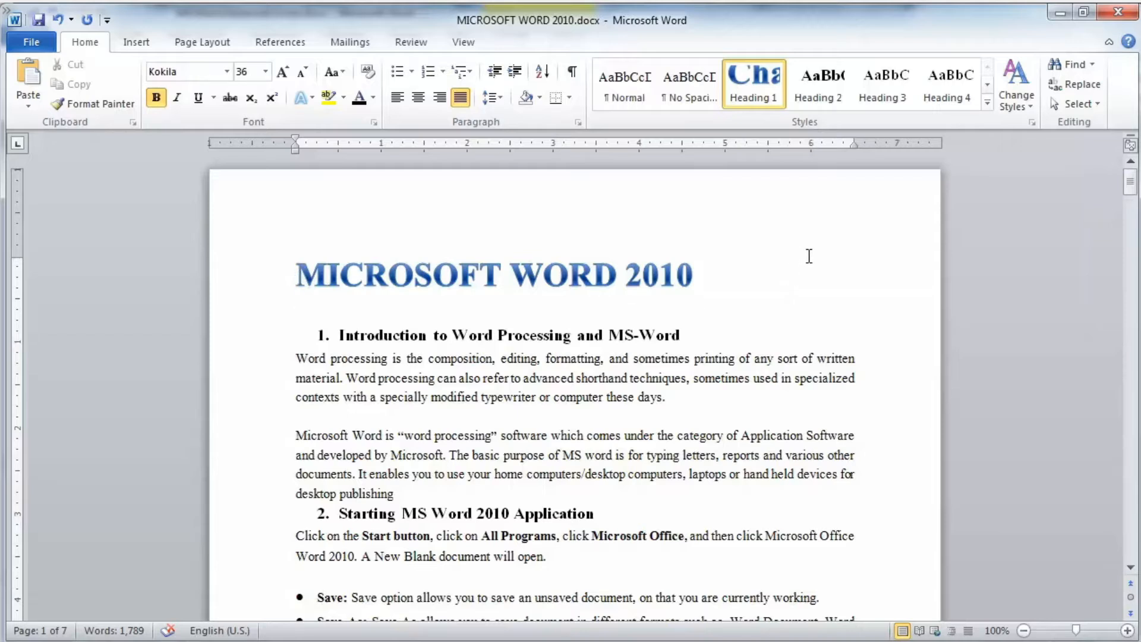
Start inserting an index below the Home Tabs text at the document's end, using the From template format.
{"action": "left_click_drag", "start_coordinate": [1130, 190], "coordinate": [1131, 527]}
{"action": "left_click", "coordinate": [449, 323]}
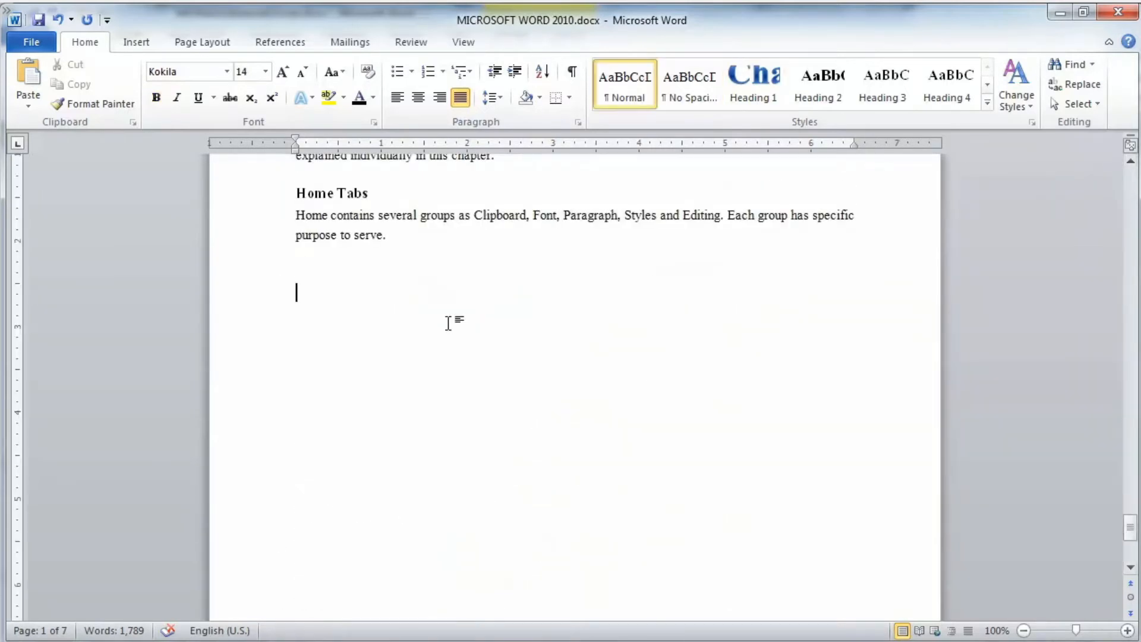
{"action": "left_click", "coordinate": [280, 39]}
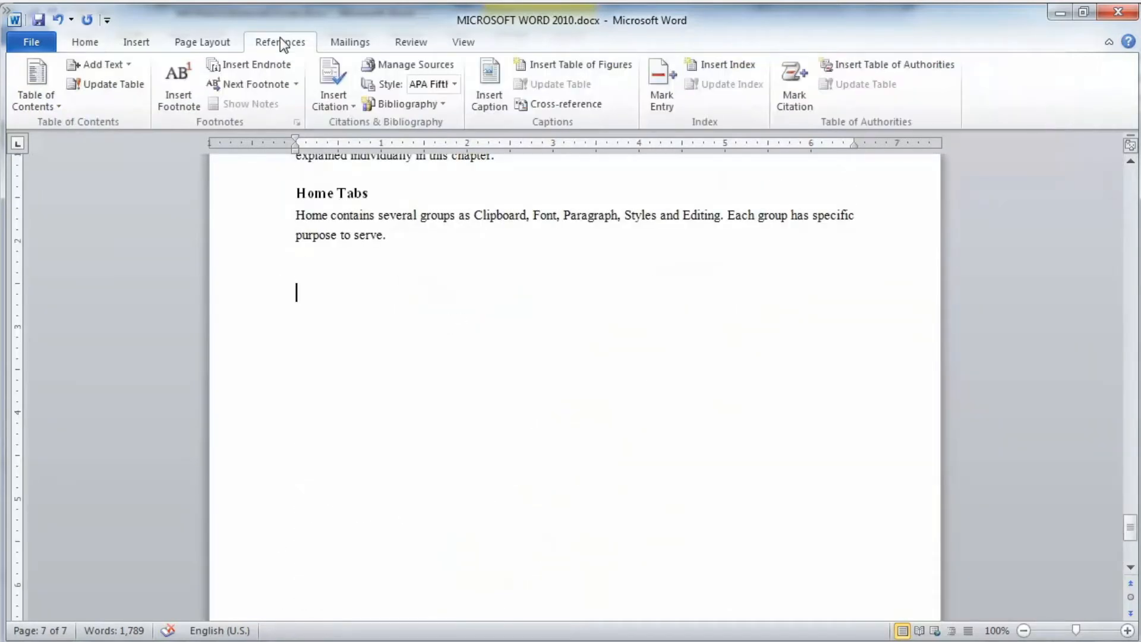
{"action": "left_click", "coordinate": [732, 66]}
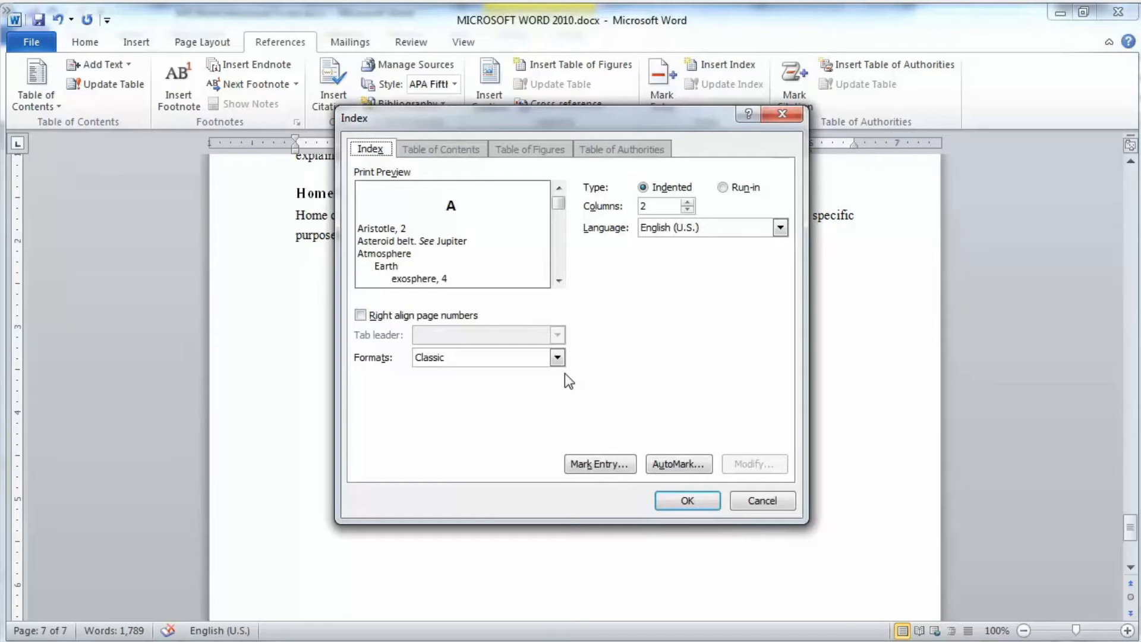
{"action": "left_click", "coordinate": [558, 358]}
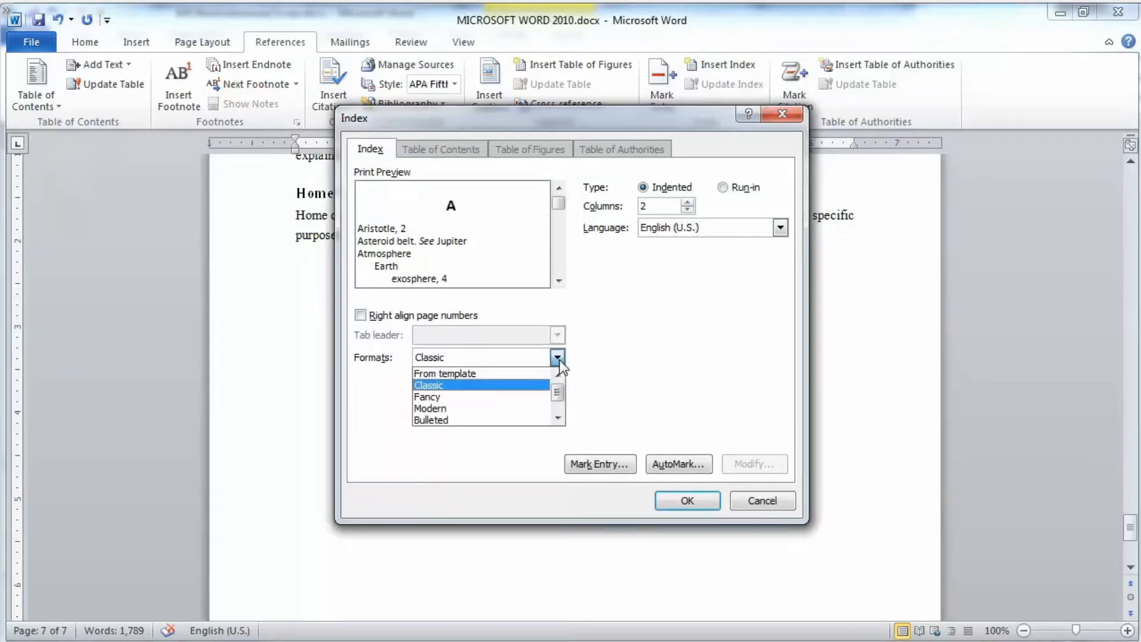
{"action": "left_click", "coordinate": [558, 418]}
{"action": "left_click", "coordinate": [559, 418]}
{"action": "left_click_drag", "start_coordinate": [559, 410], "coordinate": [559, 391]}
{"action": "left_click", "coordinate": [514, 374]}
Modify the Index 1 style for the index so that its font color is Automatic.
{"action": "left_click", "coordinate": [744, 466]}
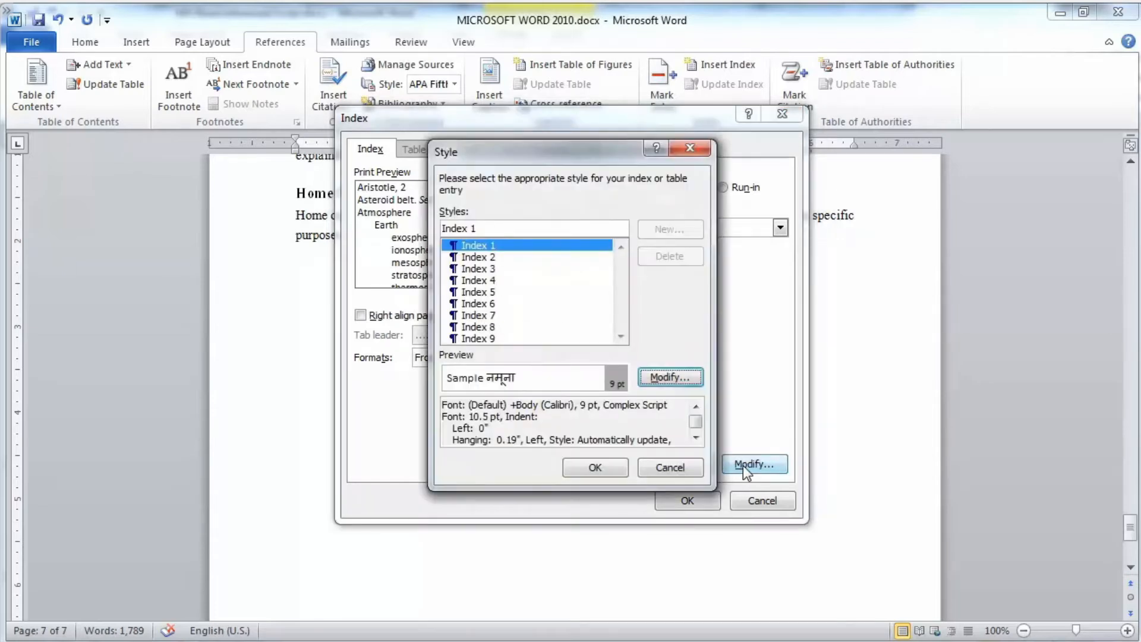
{"action": "left_click", "coordinate": [493, 246]}
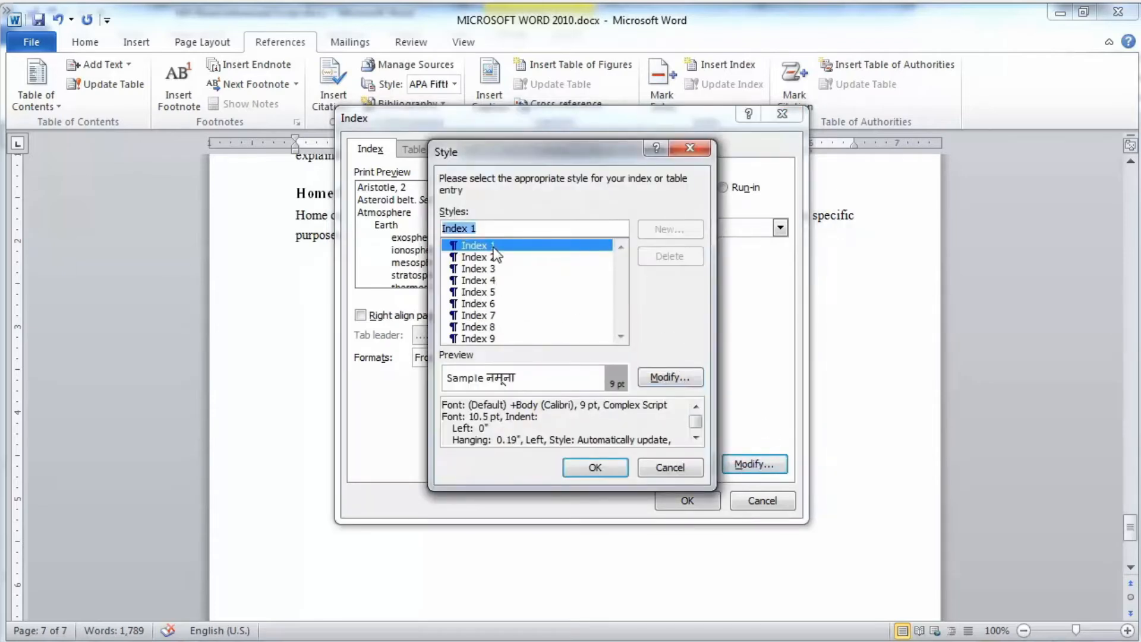
{"action": "left_click", "coordinate": [672, 381]}
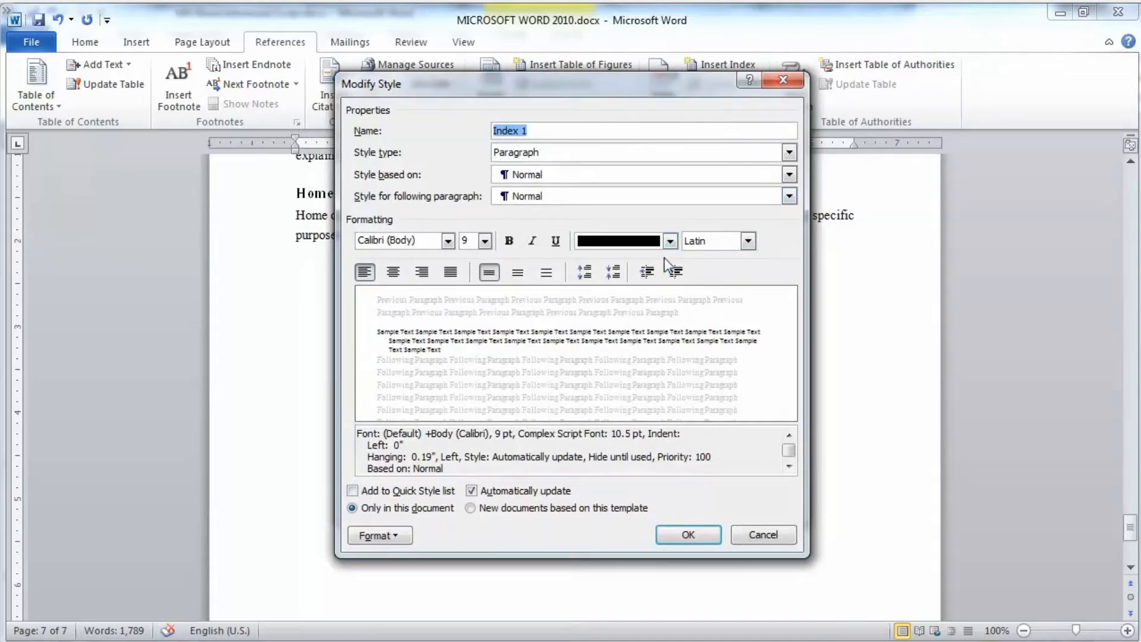
{"action": "left_click", "coordinate": [669, 241]}
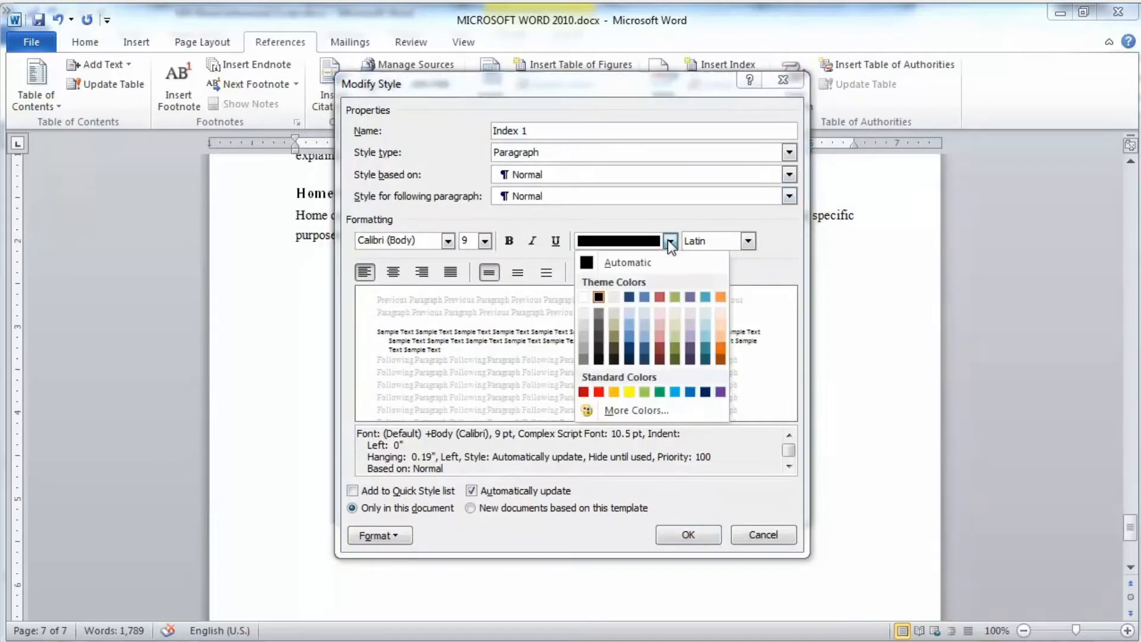
{"action": "left_click", "coordinate": [591, 264]}
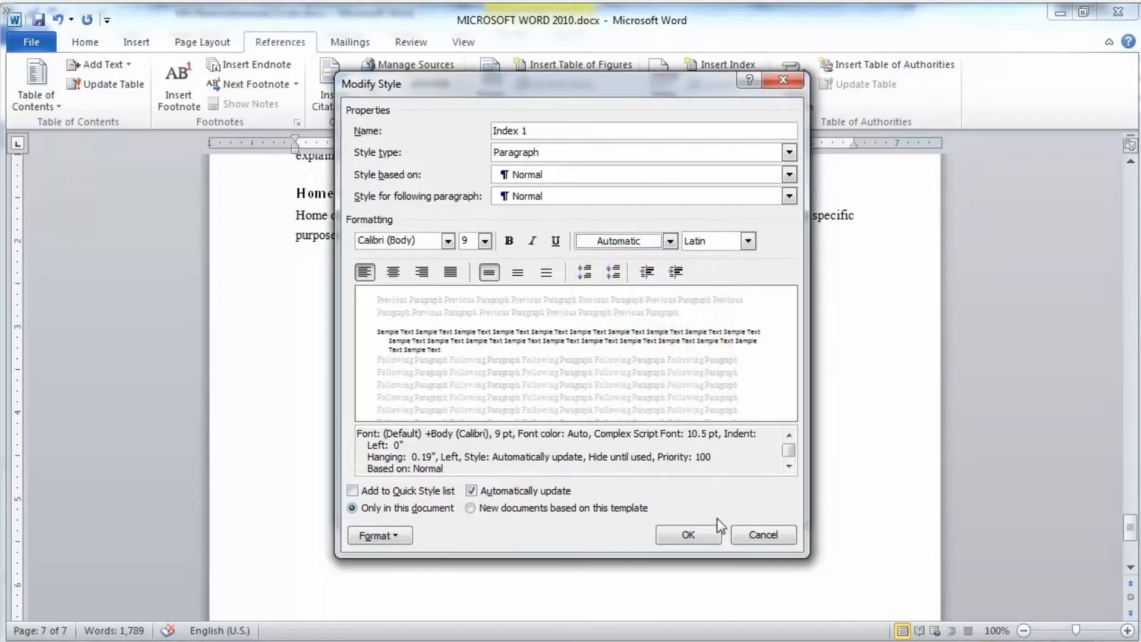
{"action": "left_click", "coordinate": [691, 533]}
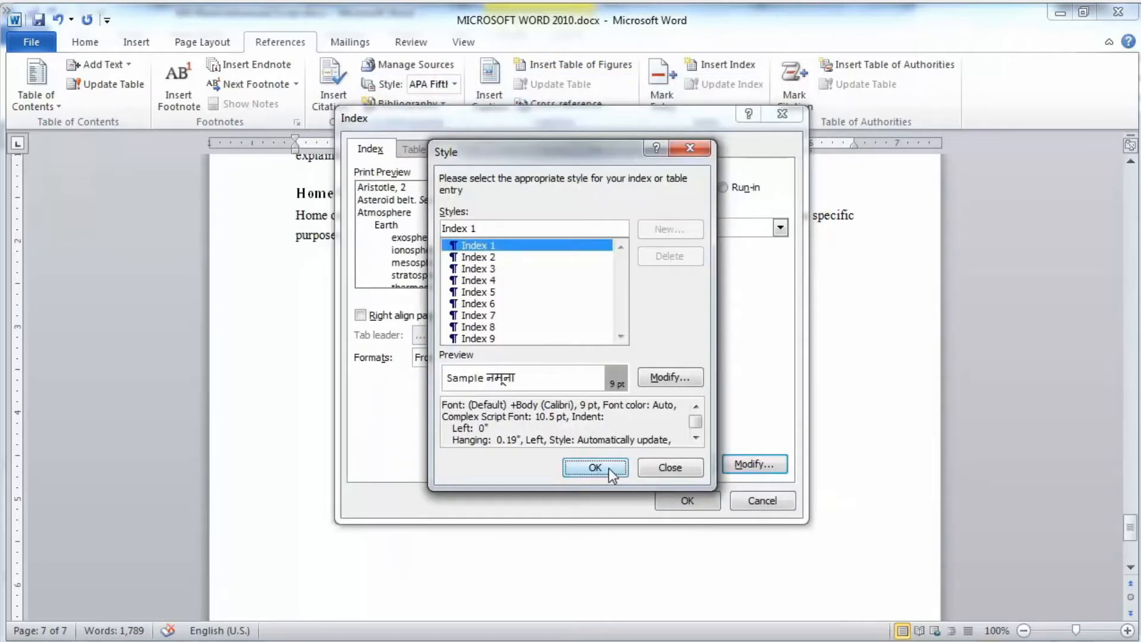
{"action": "left_click", "coordinate": [594, 467]}
Insert the indented two-column index below the Home Tabs text, replacing the selected index.
{"action": "left_click", "coordinate": [687, 500]}
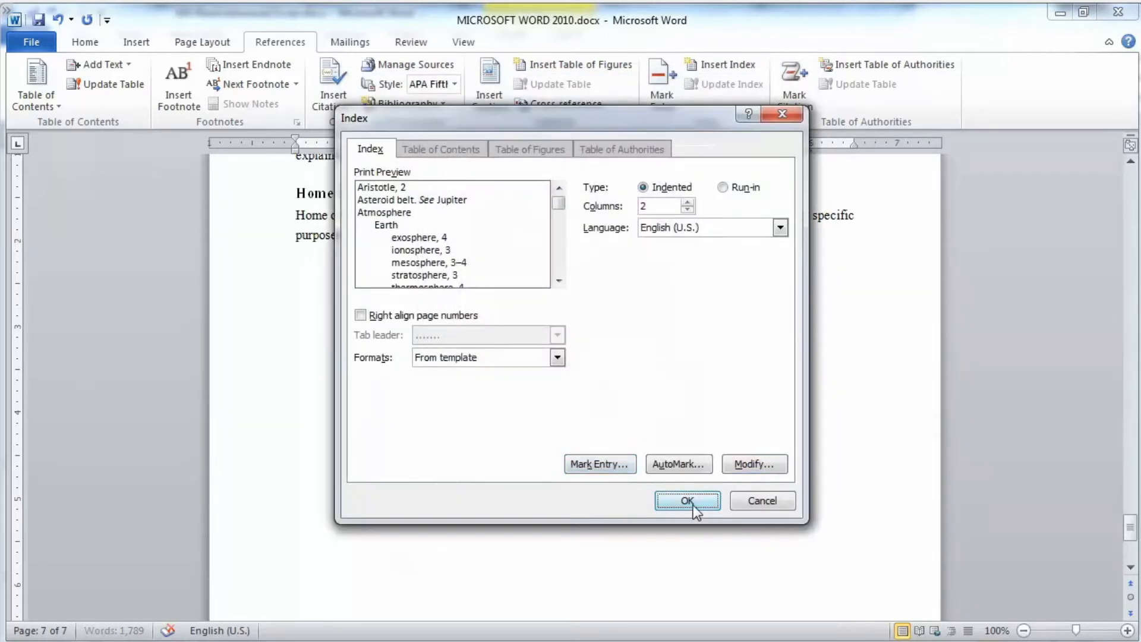
{"action": "left_click", "coordinate": [693, 505]}
{"action": "left_click", "coordinate": [693, 505]}
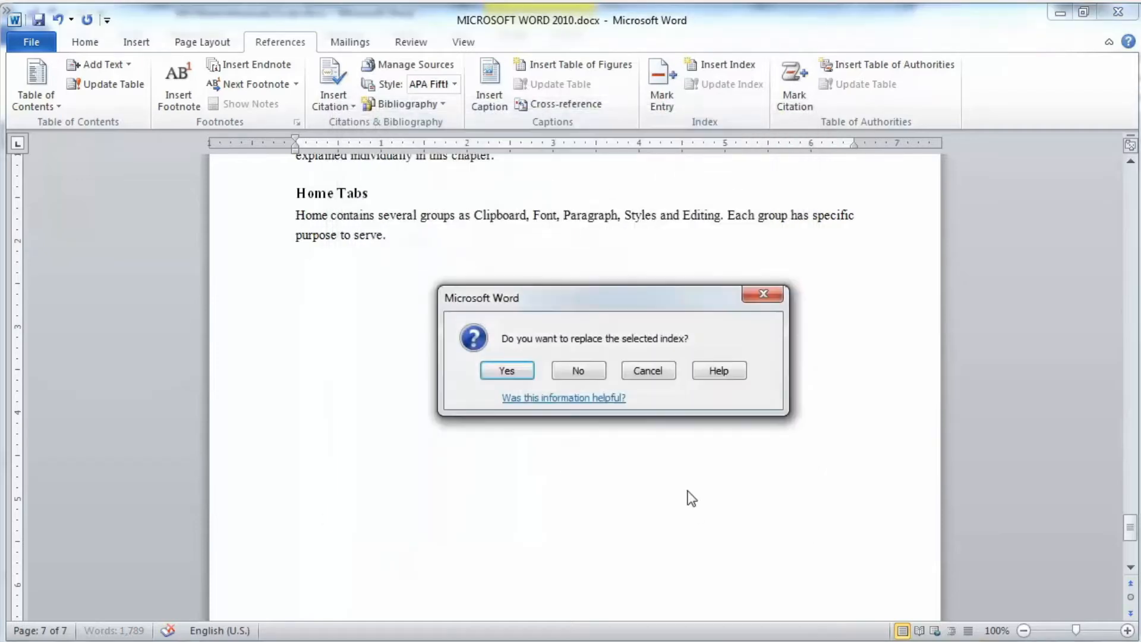
{"action": "left_click", "coordinate": [507, 370]}
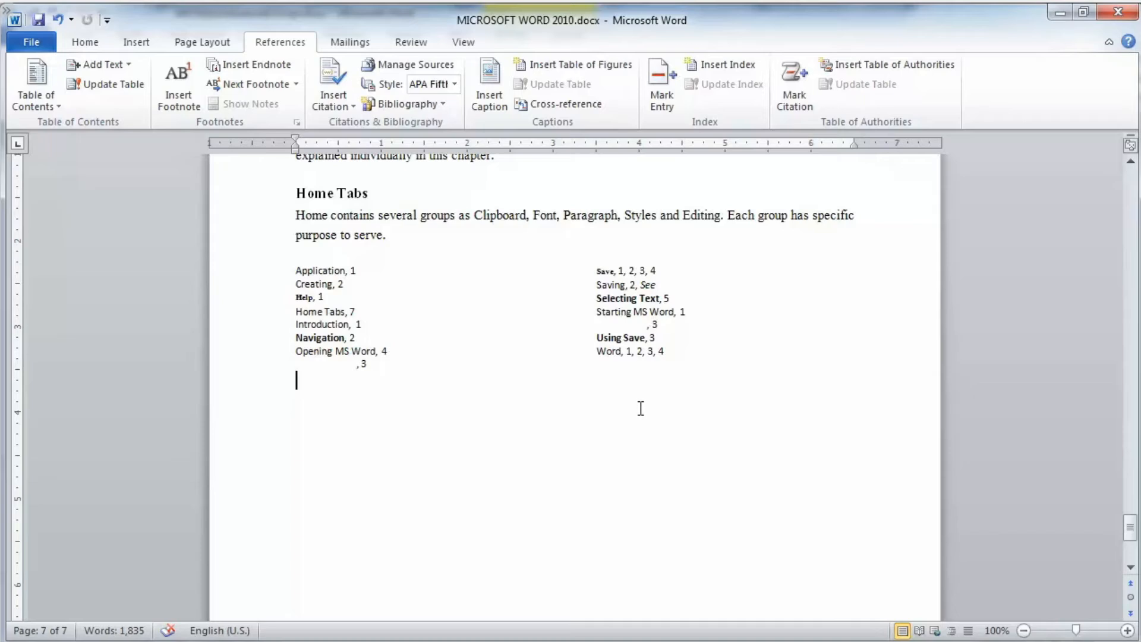
{"action": "key", "text": "Return"}
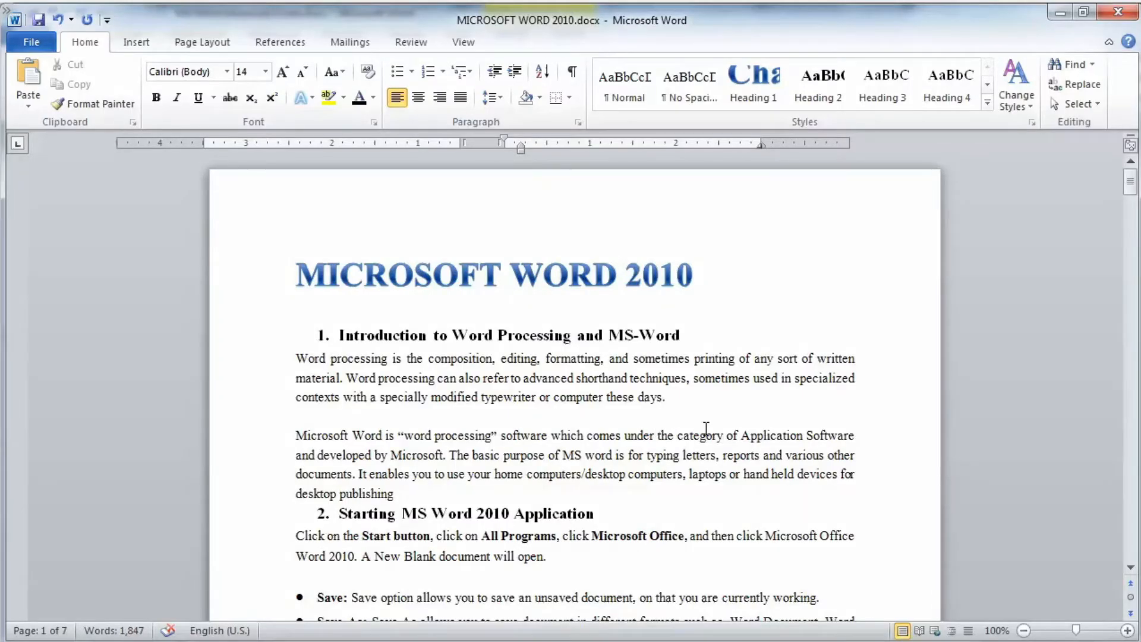
Show the formatting marks and change the "Introduction" index entry field in the first heading to "Introductions".
{"action": "left_click", "coordinate": [697, 334]}
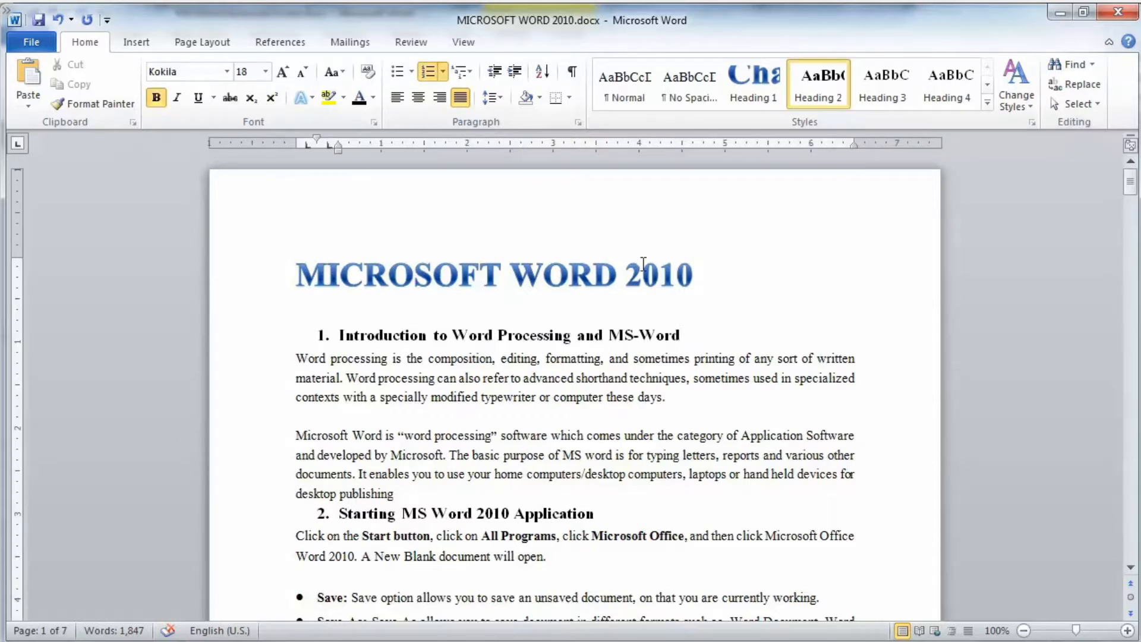
{"action": "left_click", "coordinate": [574, 74]}
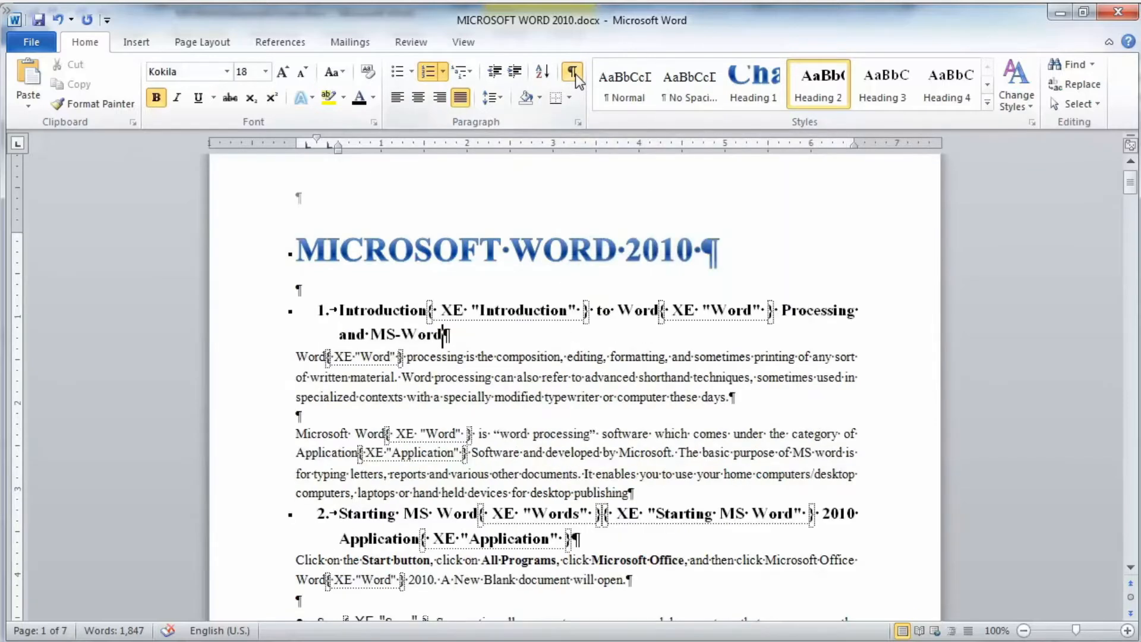
{"action": "left_click_drag", "start_coordinate": [442, 310], "coordinate": [465, 311]}
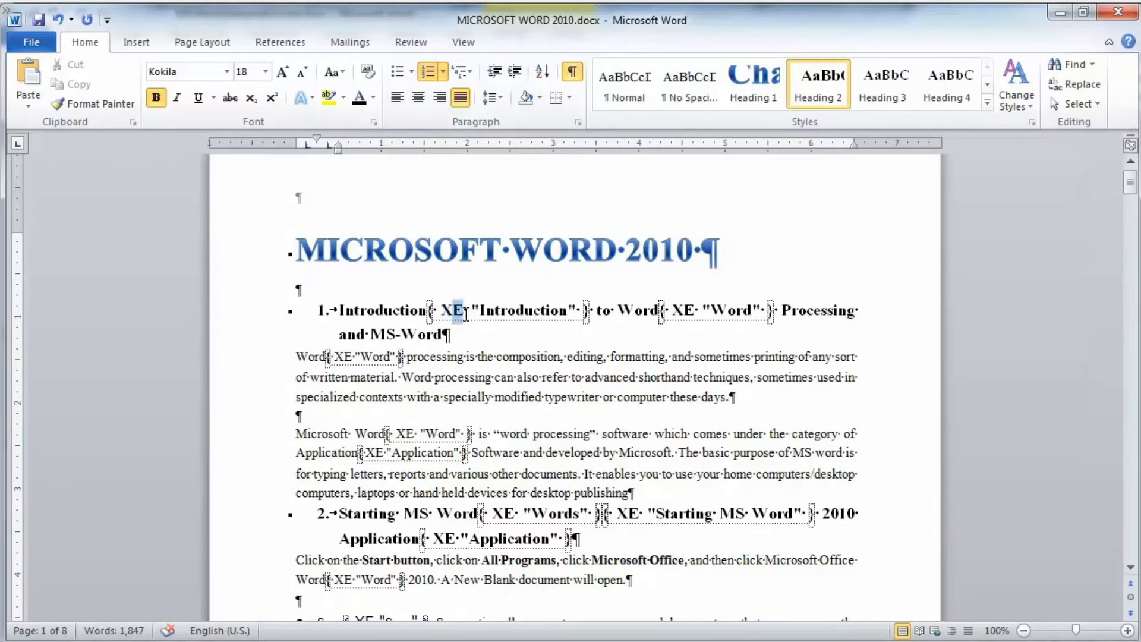
{"action": "left_click", "coordinate": [569, 310]}
{"action": "type", "text": "s"}
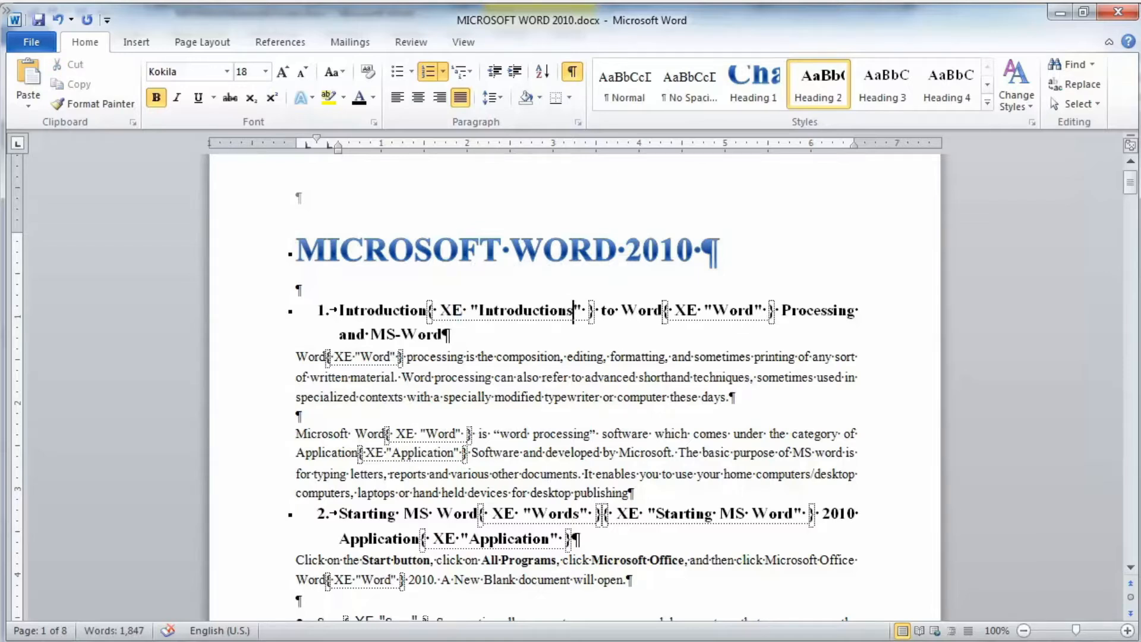
{"action": "left_click", "coordinate": [466, 337]}
Update the index at the document's end to include the changed "Introductions" entry.
{"action": "scroll", "coordinate": [562, 362], "scroll_direction": "down", "scroll_amount": 5}
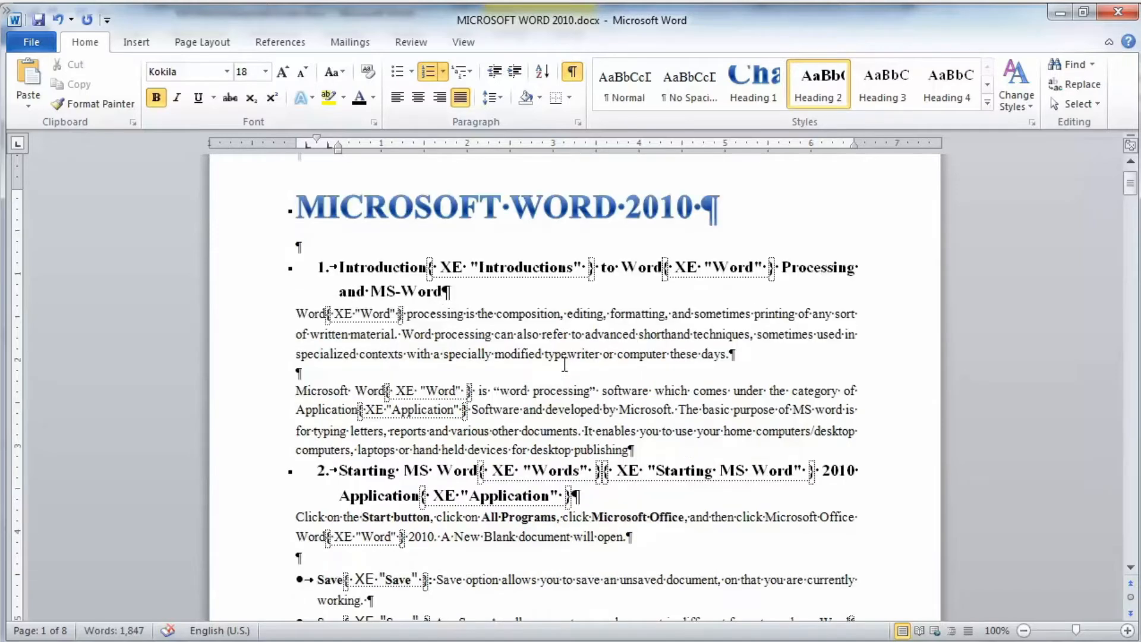
{"action": "scroll", "coordinate": [565, 377], "scroll_direction": "down", "scroll_amount": 20}
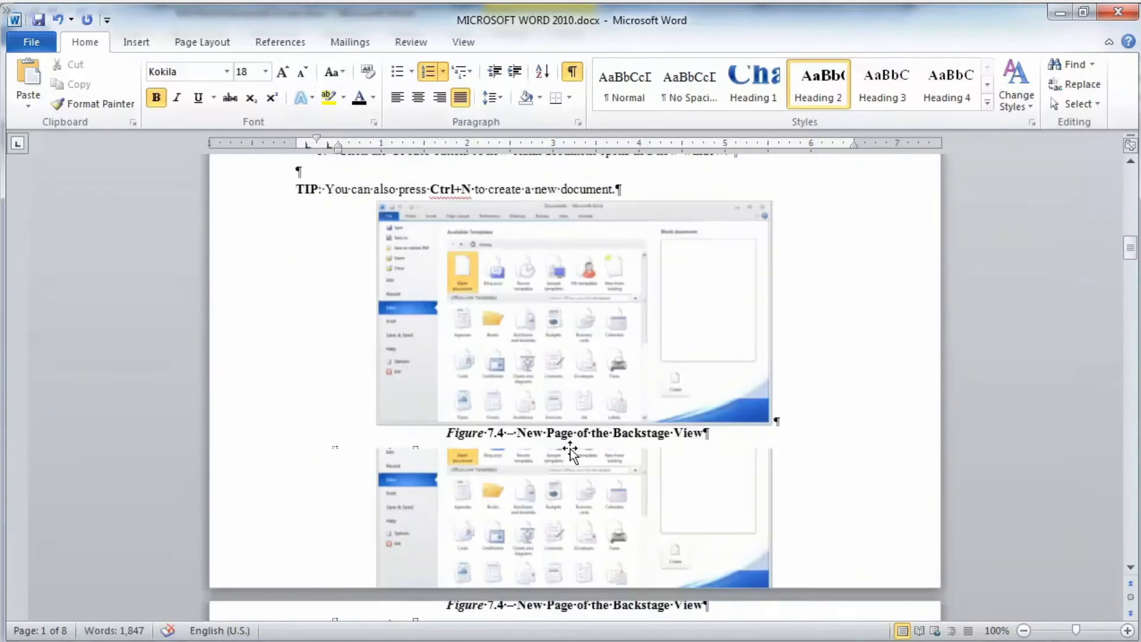
{"action": "scroll", "coordinate": [571, 451], "scroll_direction": "down", "scroll_amount": 20}
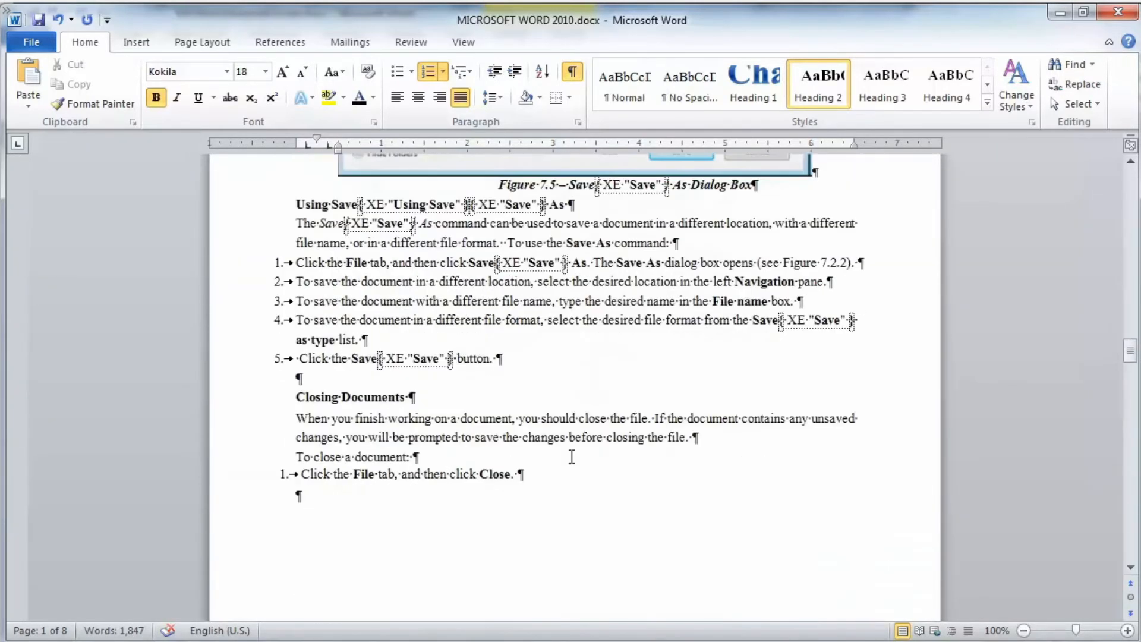
{"action": "scroll", "coordinate": [571, 458], "scroll_direction": "down", "scroll_amount": 20}
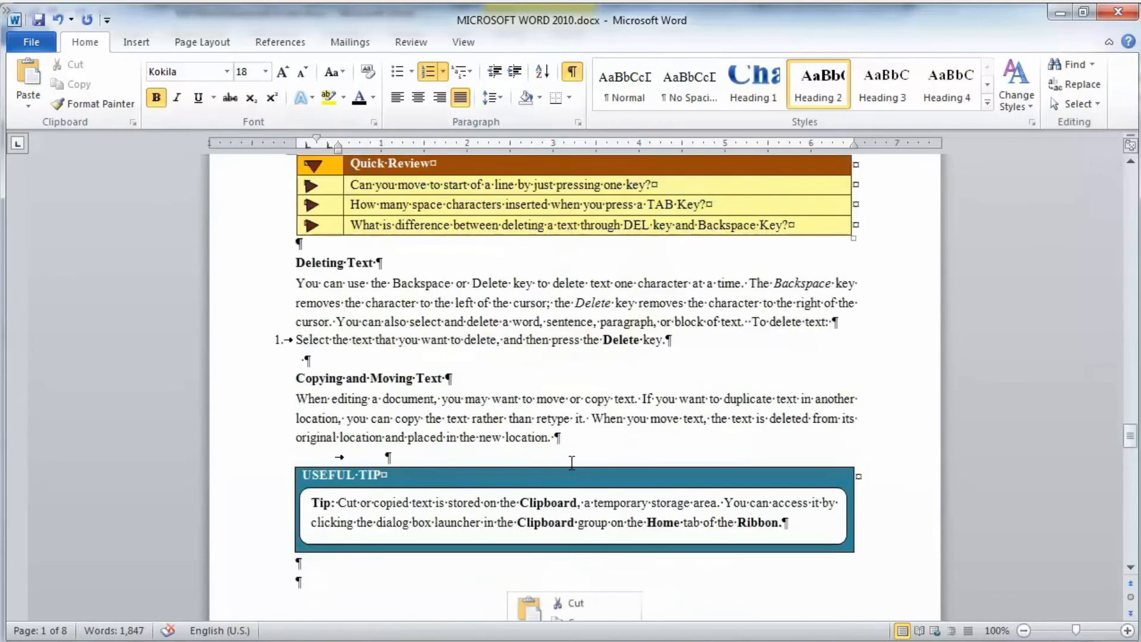
{"action": "scroll", "coordinate": [572, 468], "scroll_direction": "down", "scroll_amount": 20}
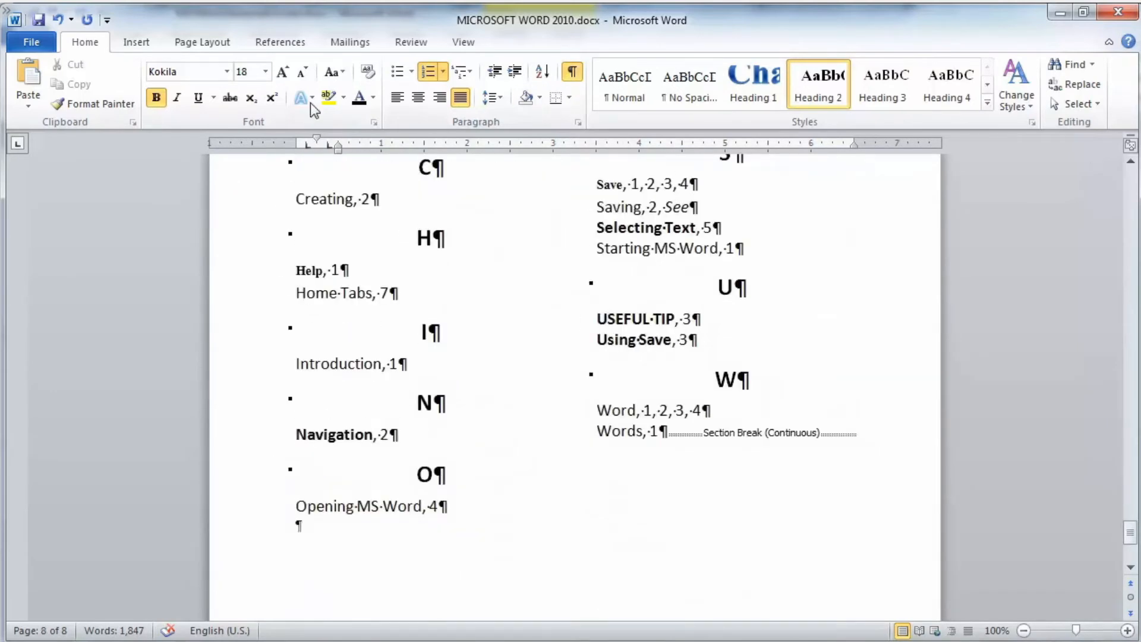
{"action": "left_click", "coordinate": [287, 43]}
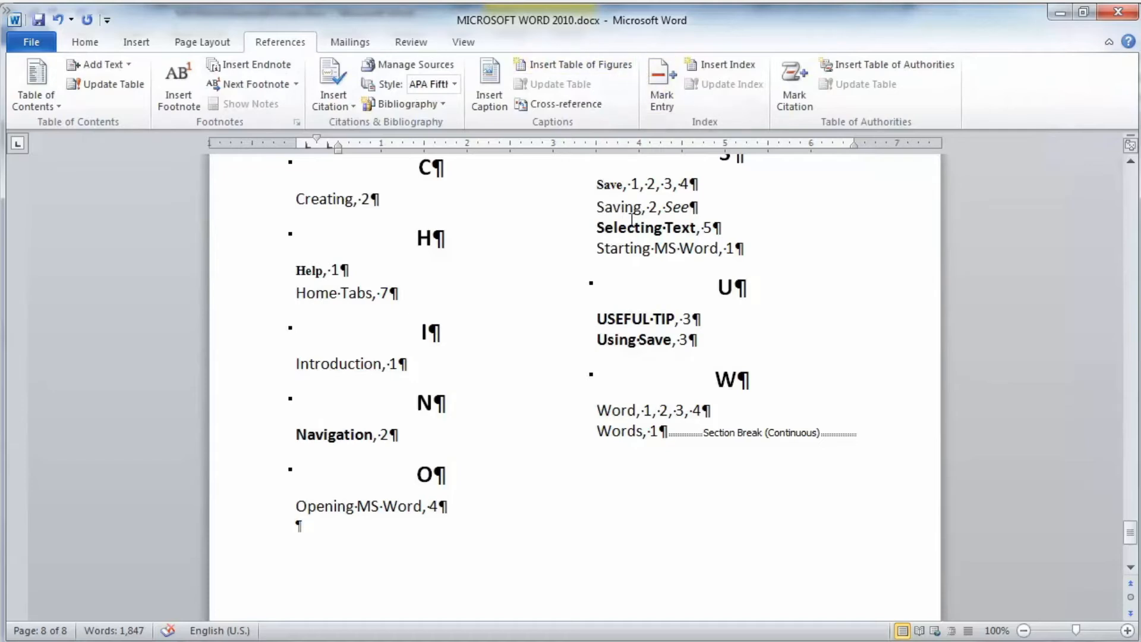
{"action": "left_click", "coordinate": [480, 510]}
{"action": "left_click", "coordinate": [717, 83]}
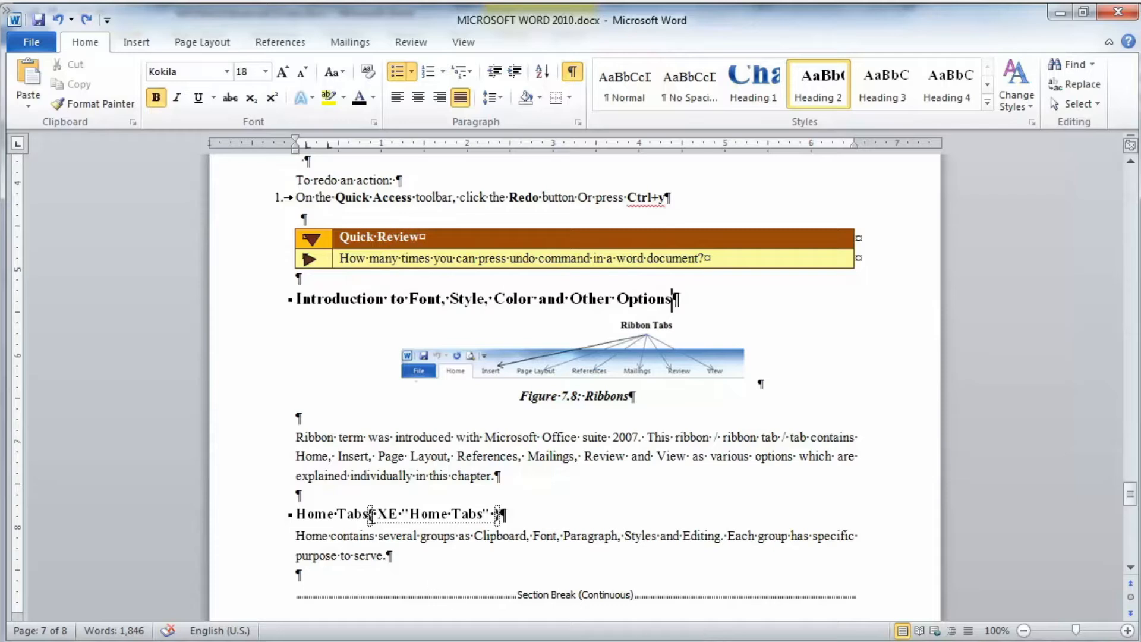
Delete the "Home Tabs" index entry field from the Home Tabs heading and hide the formatting marks.
{"action": "left_click_drag", "start_coordinate": [368, 513], "coordinate": [496, 513]}
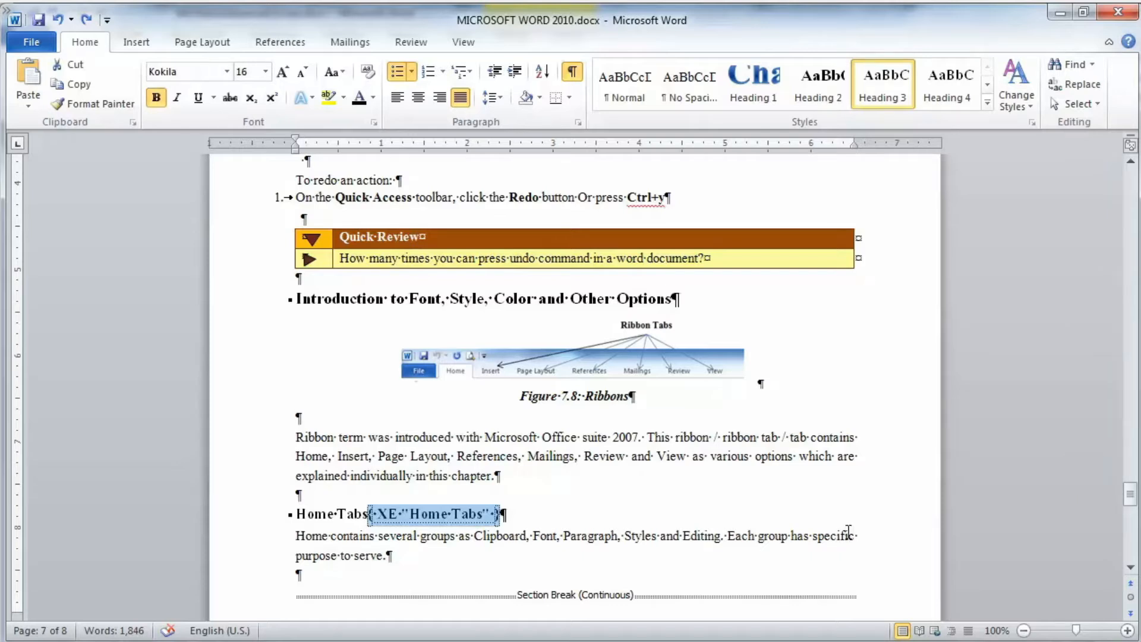
{"action": "key", "text": "Delete"}
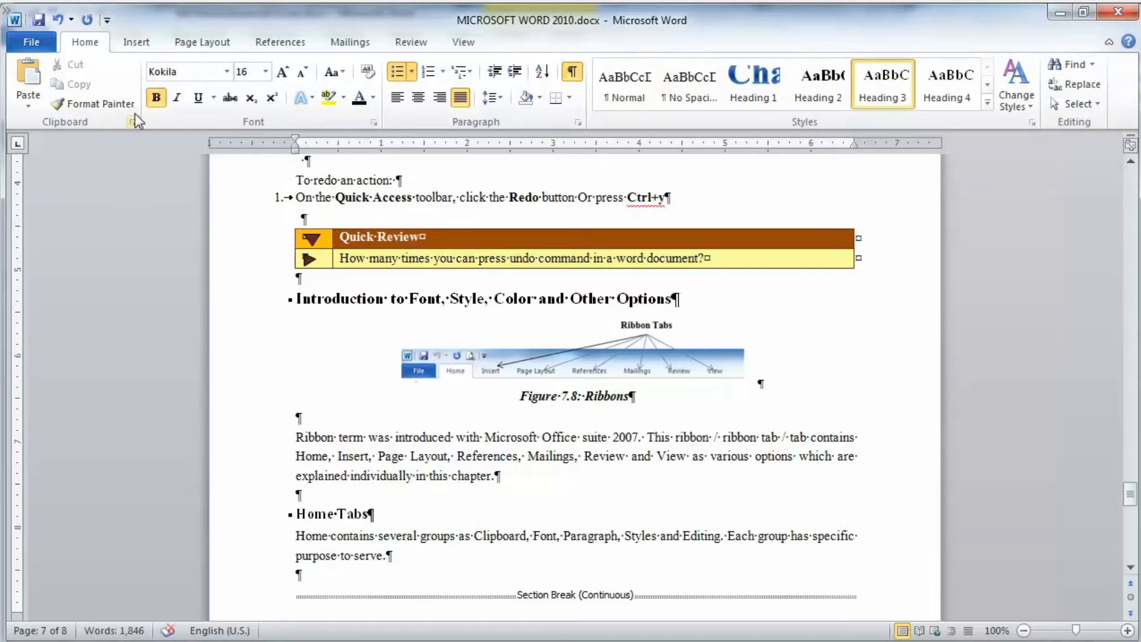
{"action": "left_click", "coordinate": [573, 75]}
Update the two-column index below the Home Tabs text to reflect the removed entry.
{"action": "scroll", "coordinate": [643, 506], "scroll_direction": "down", "scroll_amount": 5}
{"action": "left_click", "coordinate": [605, 415]}
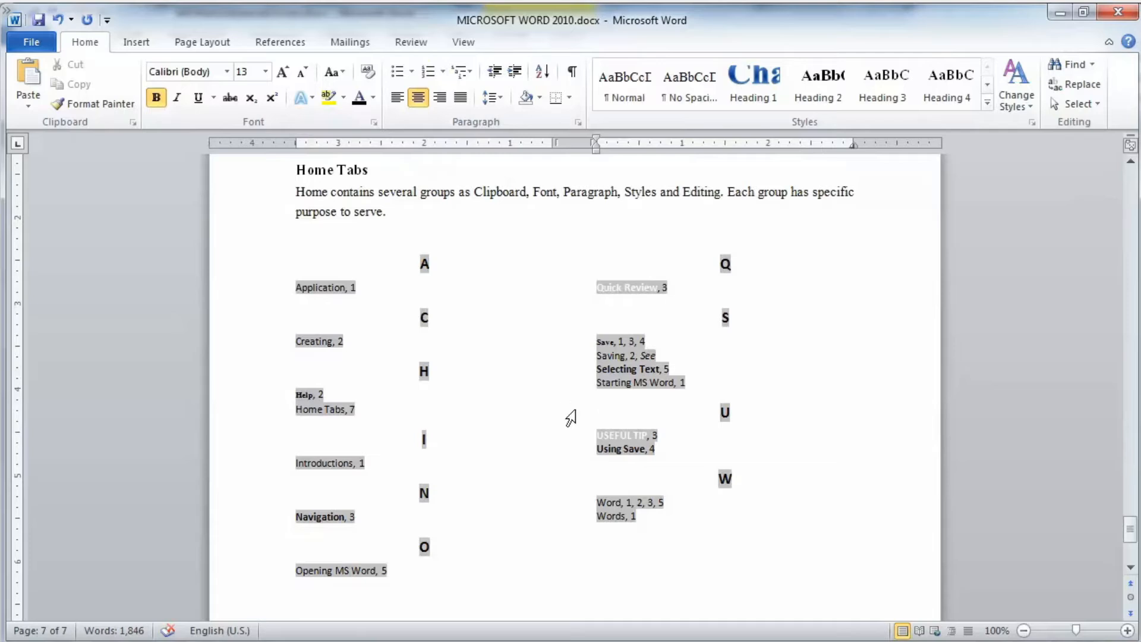
{"action": "left_click", "coordinate": [274, 43]}
{"action": "left_click", "coordinate": [723, 84]}
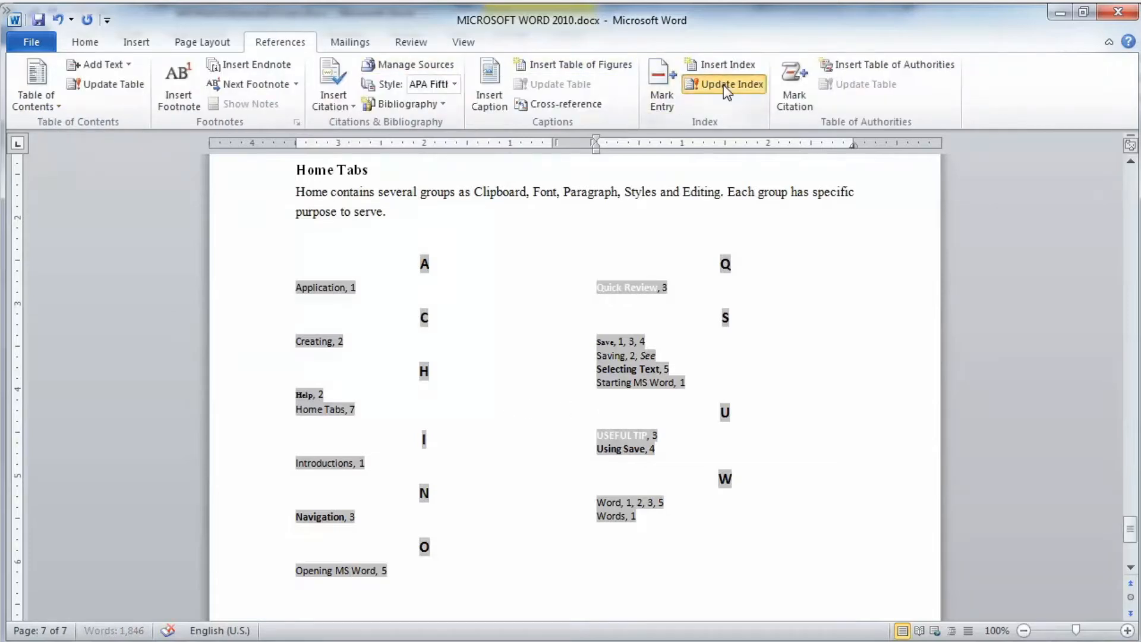
{"action": "left_click", "coordinate": [659, 570]}
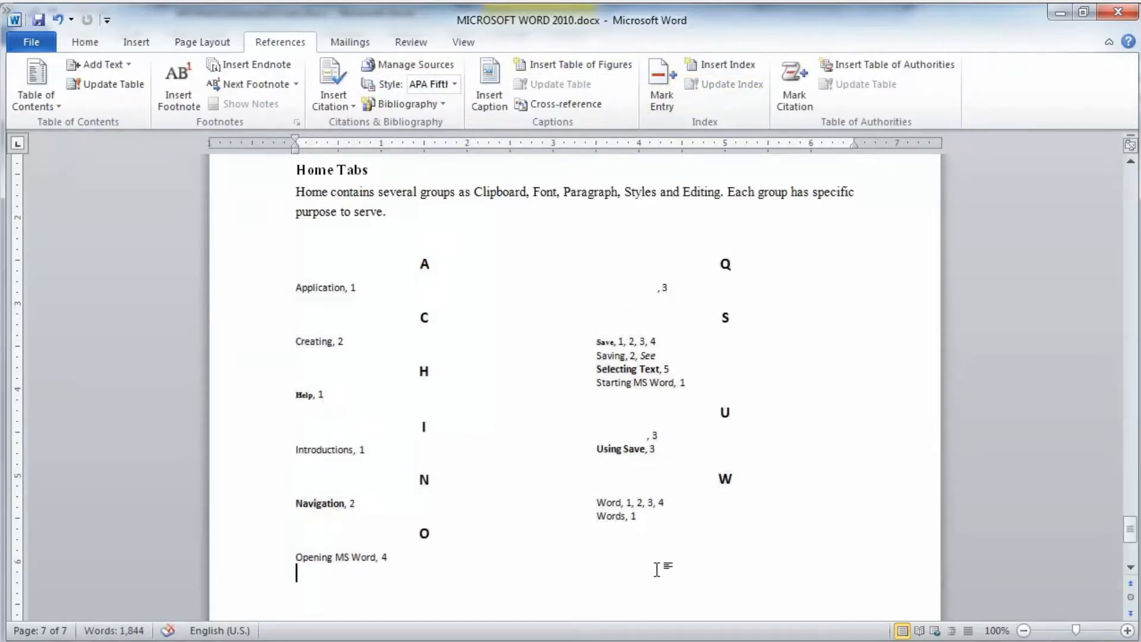
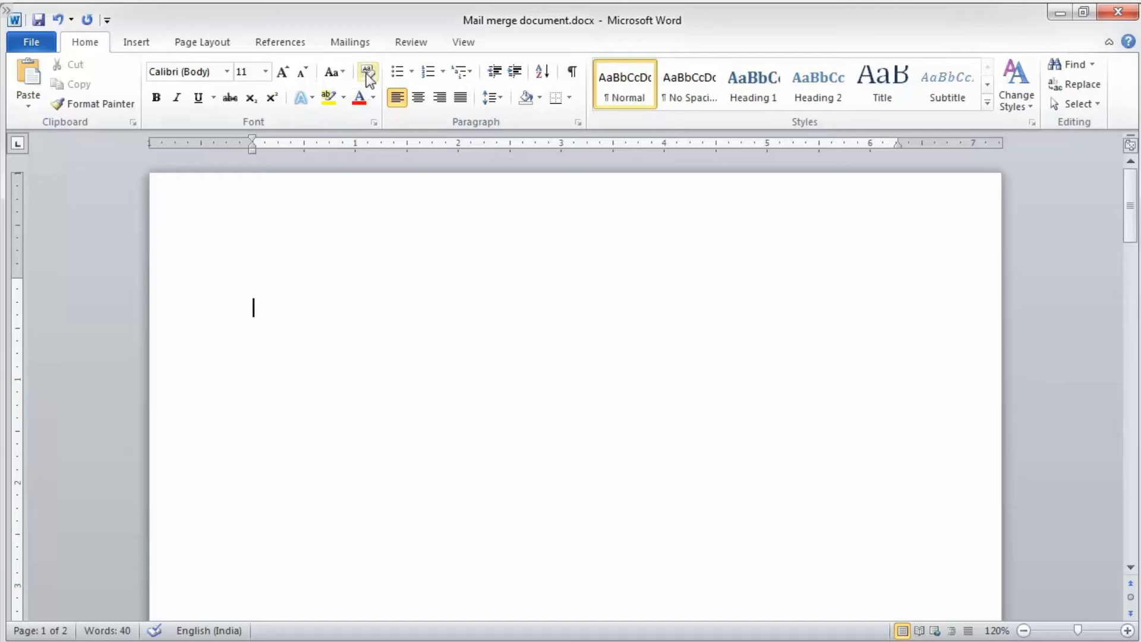
Start the Step by Step Mail Merge Wizard and use the existing list Mail Merge Source.xlsx for the recipients.
{"action": "left_click", "coordinate": [151, 108]}
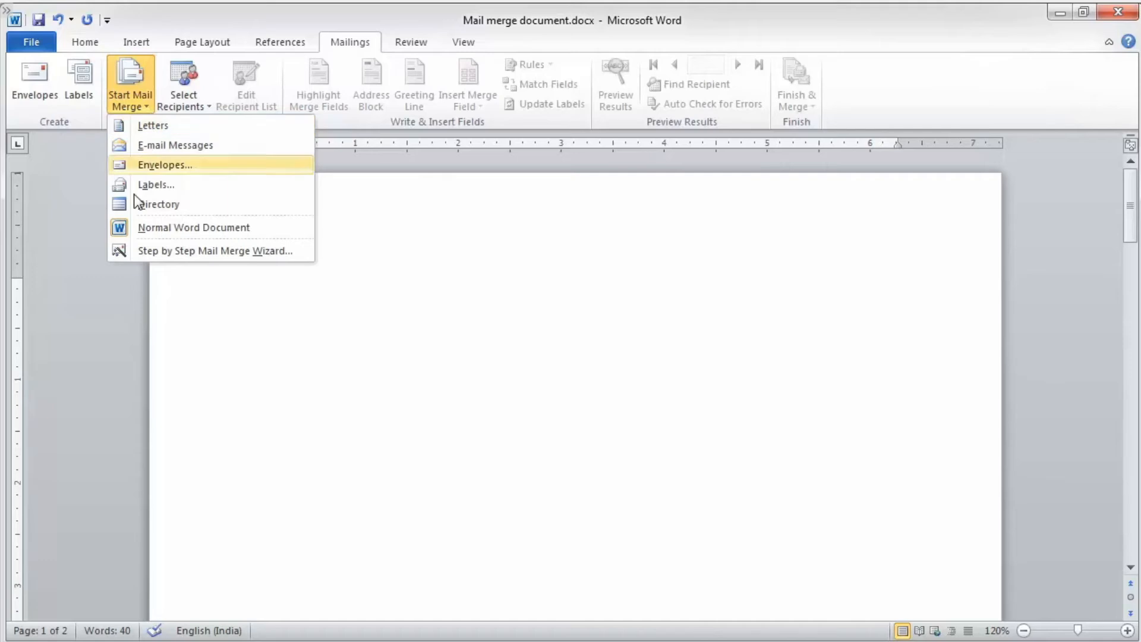
{"action": "left_click", "coordinate": [163, 252]}
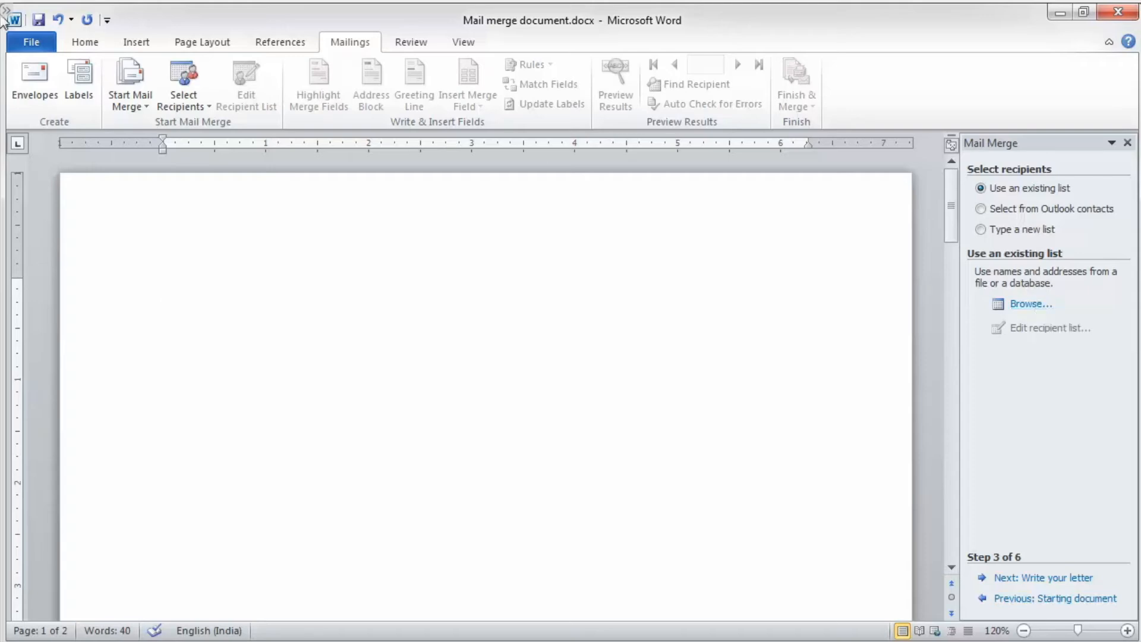
{"action": "left_click", "coordinate": [205, 107]}
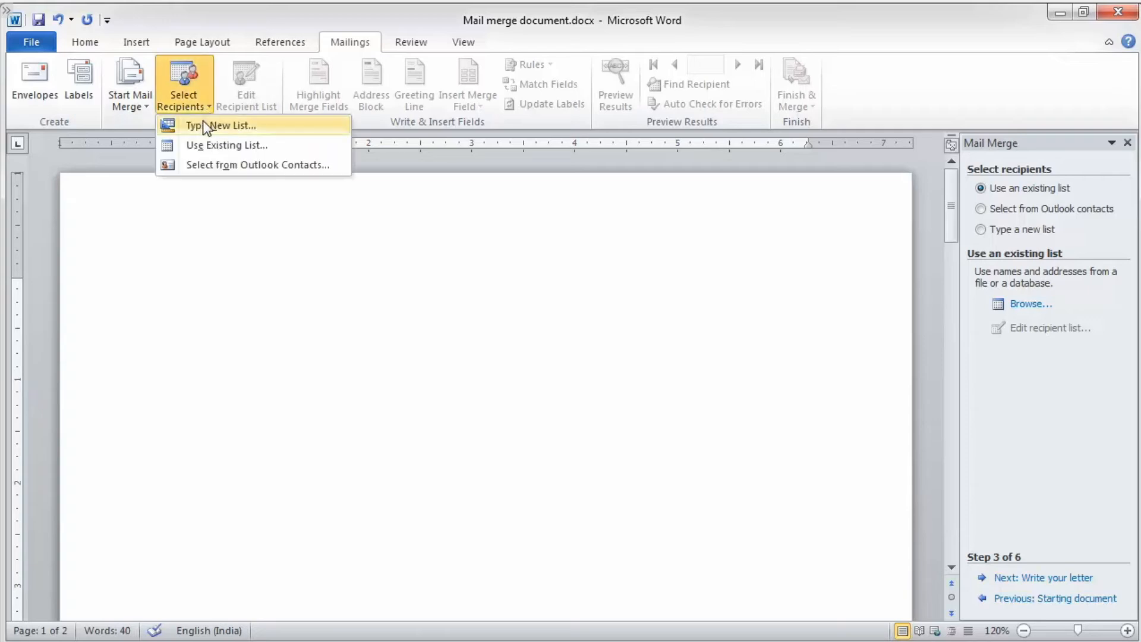
{"action": "left_click", "coordinate": [208, 145]}
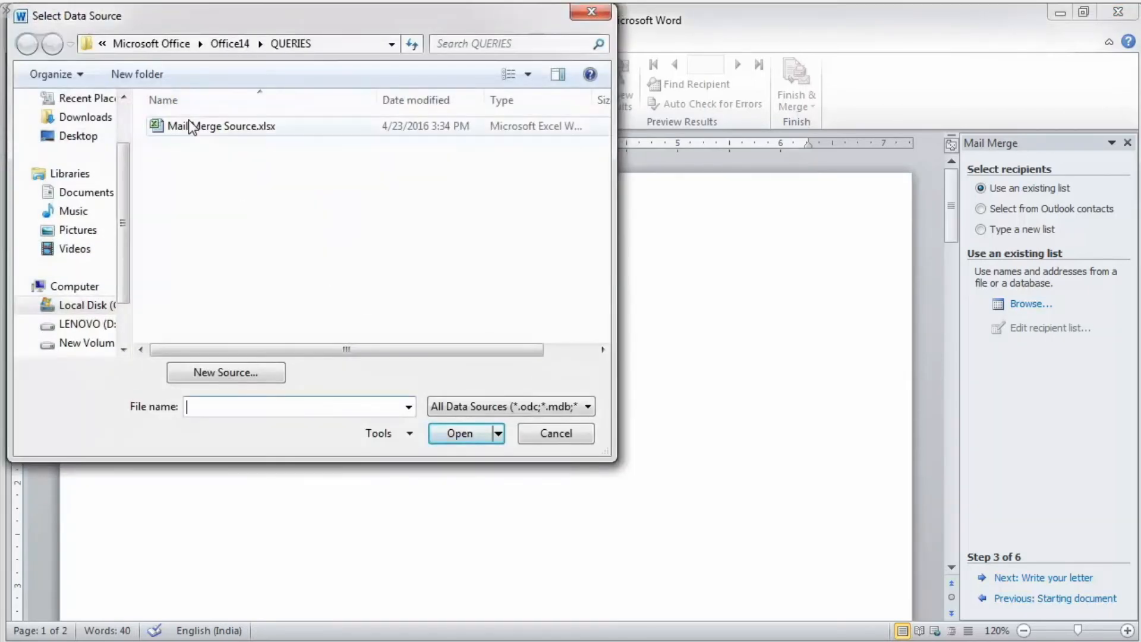
{"action": "left_click", "coordinate": [187, 125]}
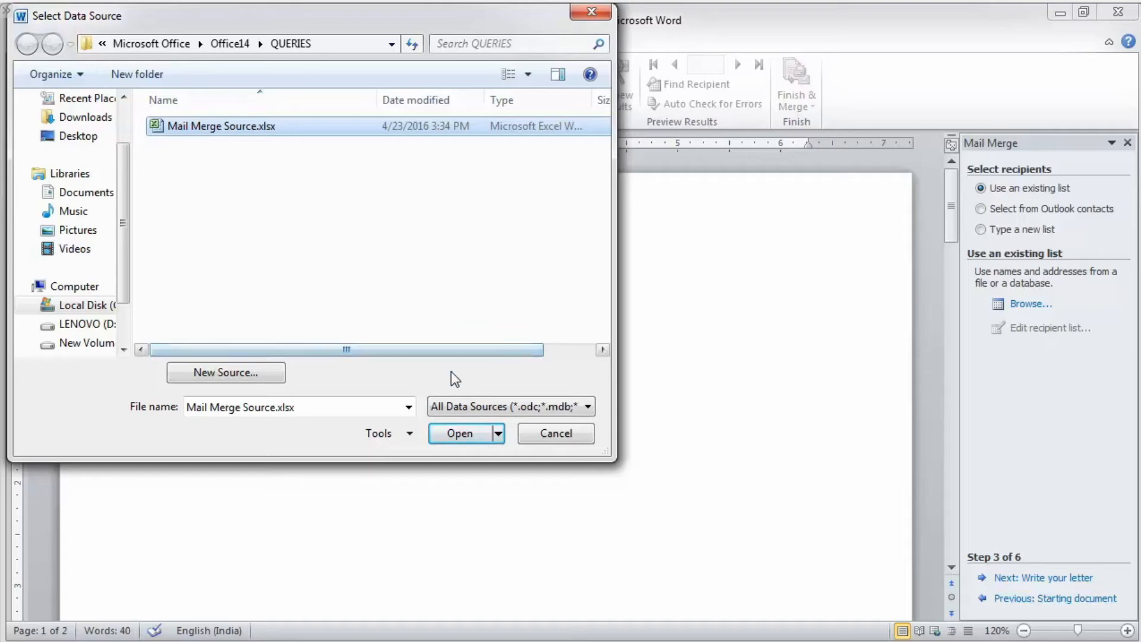
{"action": "left_click", "coordinate": [458, 433]}
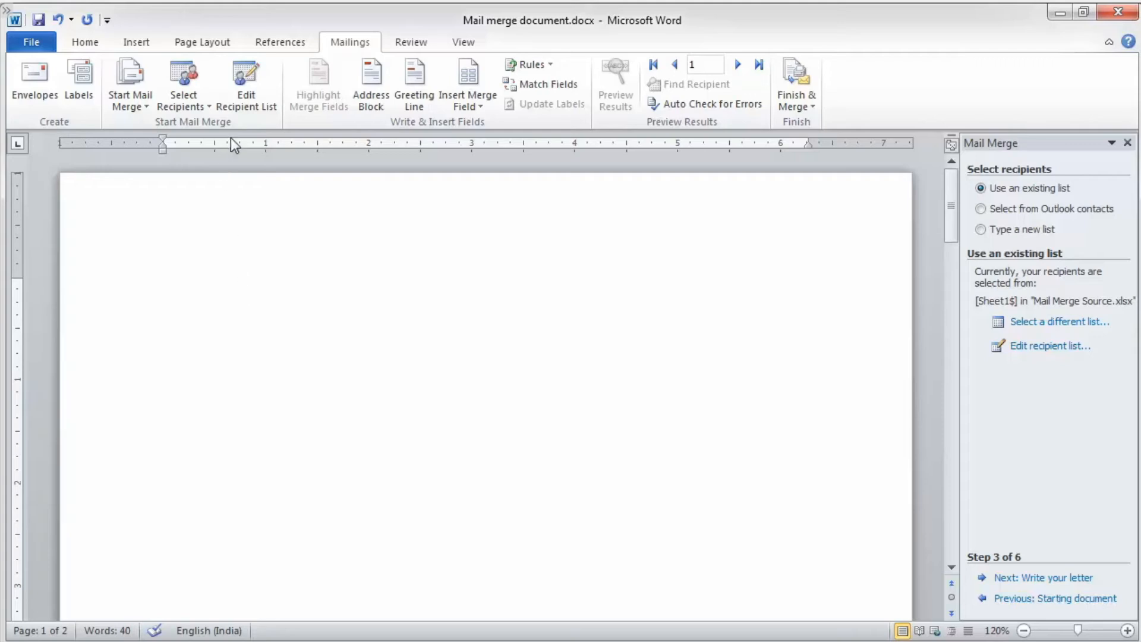
Open the mail merge recipient list for editing and exclude the Gujarat and Udaipur recipients.
{"action": "left_click", "coordinate": [249, 109]}
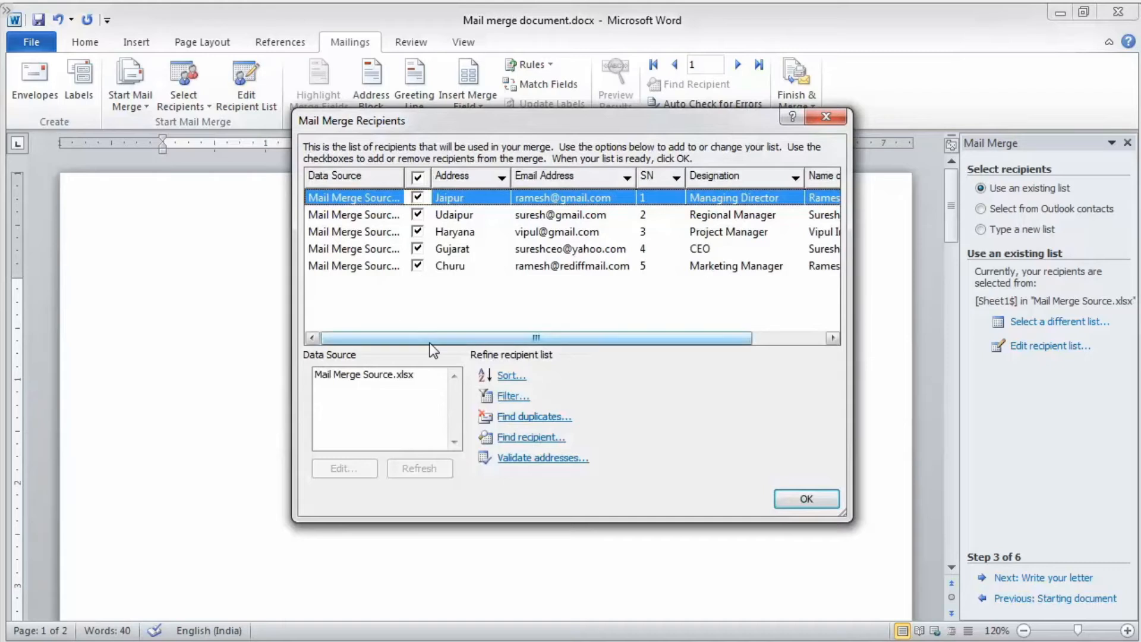
{"action": "left_click_drag", "start_coordinate": [430, 340], "coordinate": [386, 338]}
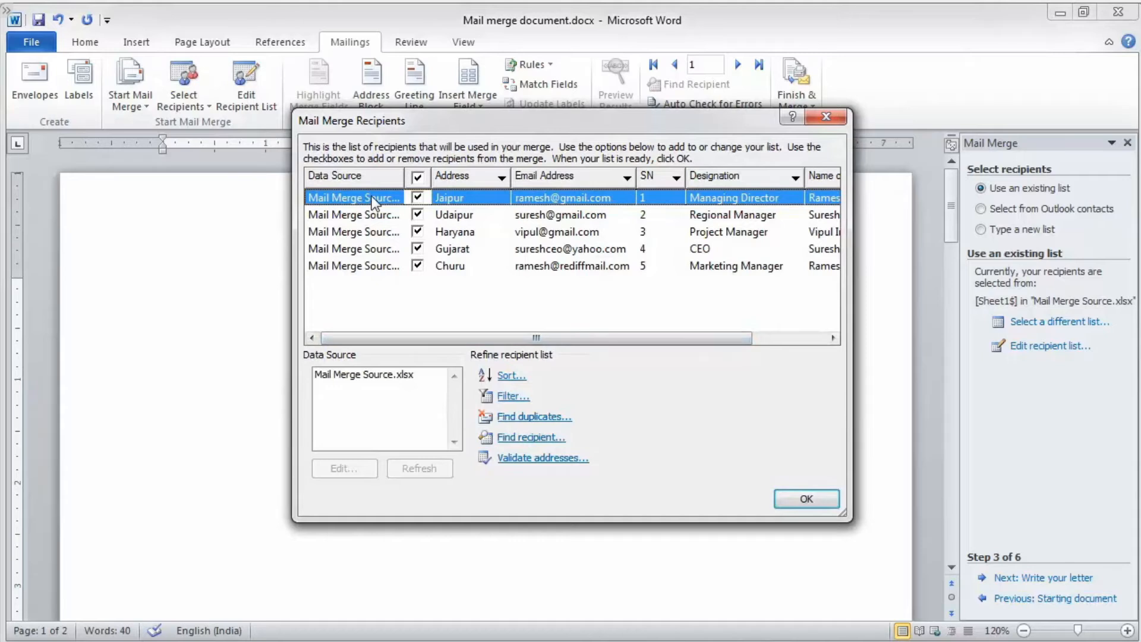
{"action": "left_click", "coordinate": [418, 250]}
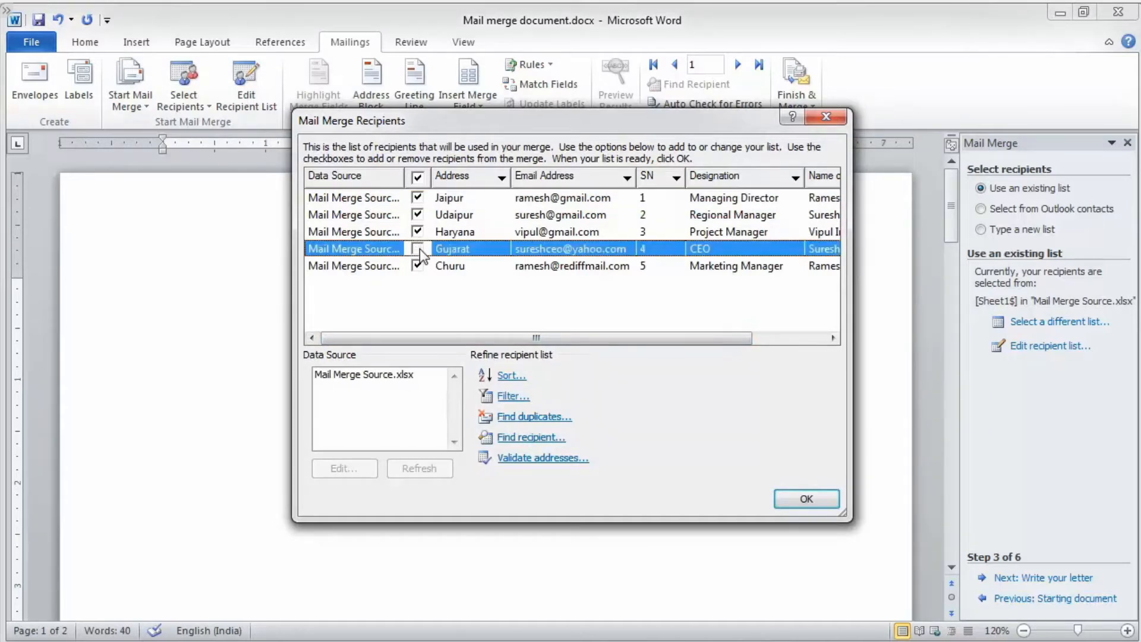
{"action": "left_click", "coordinate": [415, 215]}
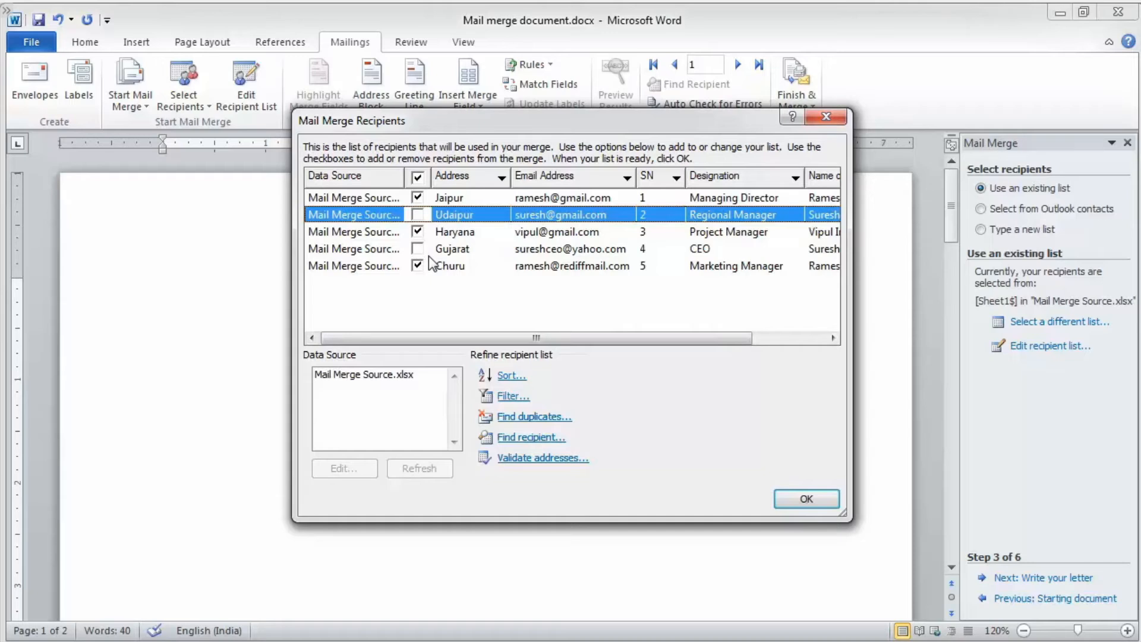
Clear the whole recipient selection and include only the Gujarat, Churu and Udaipur recipients.
{"action": "left_click", "coordinate": [419, 178]}
{"action": "left_click", "coordinate": [419, 249]}
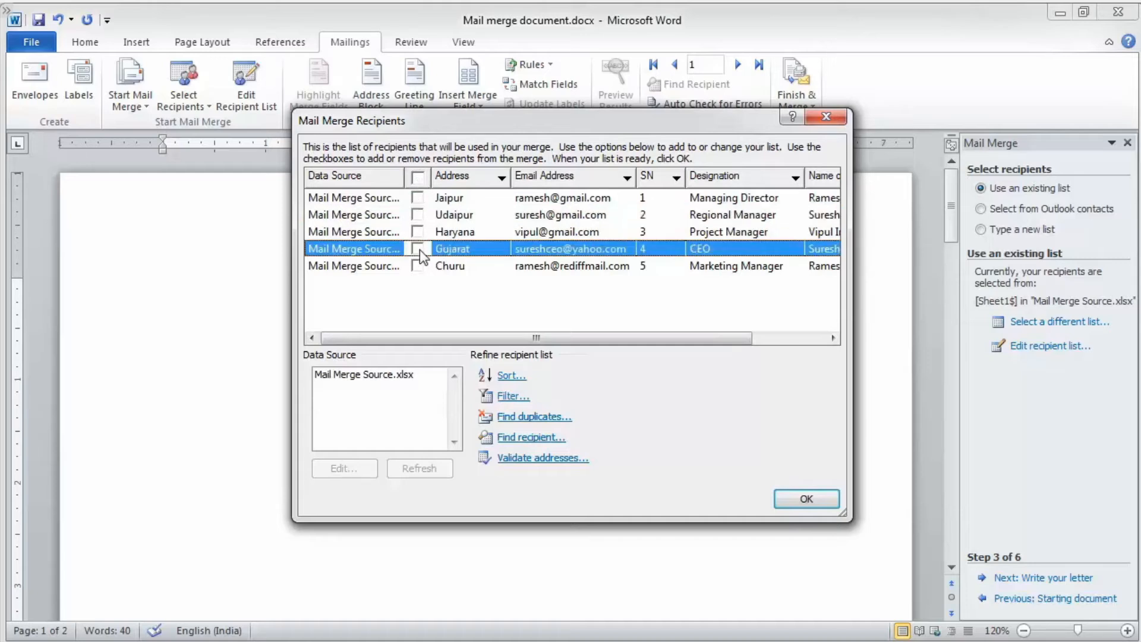
{"action": "left_click", "coordinate": [419, 267]}
{"action": "left_click", "coordinate": [420, 217]}
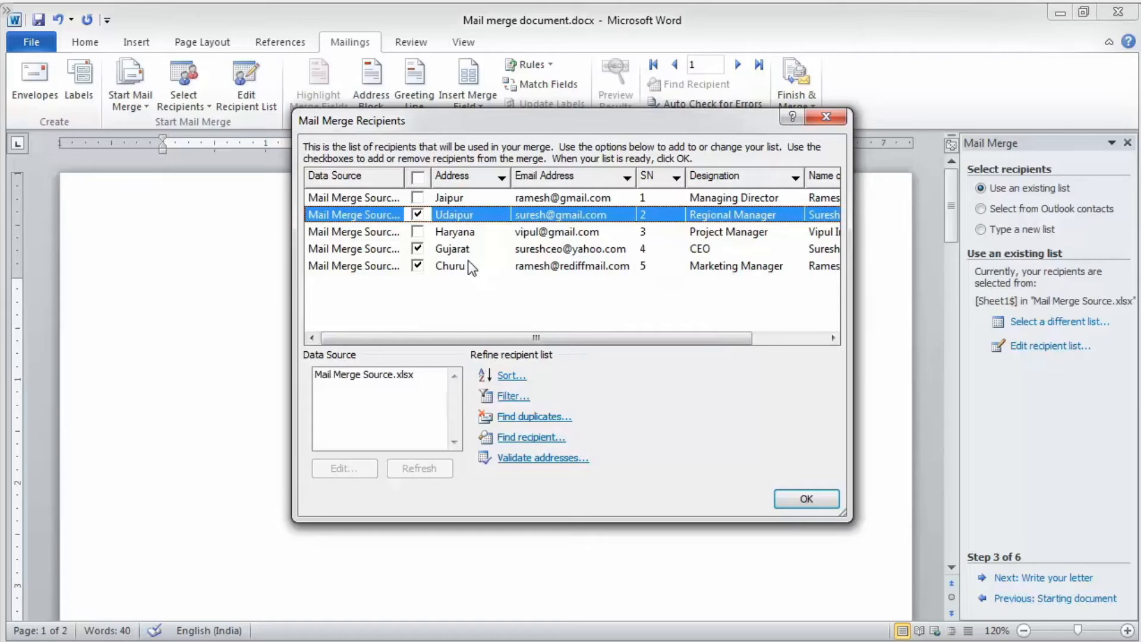
Include all recipients in the merge except the Gujarat one.
{"action": "left_click", "coordinate": [418, 176]}
{"action": "left_click", "coordinate": [417, 248]}
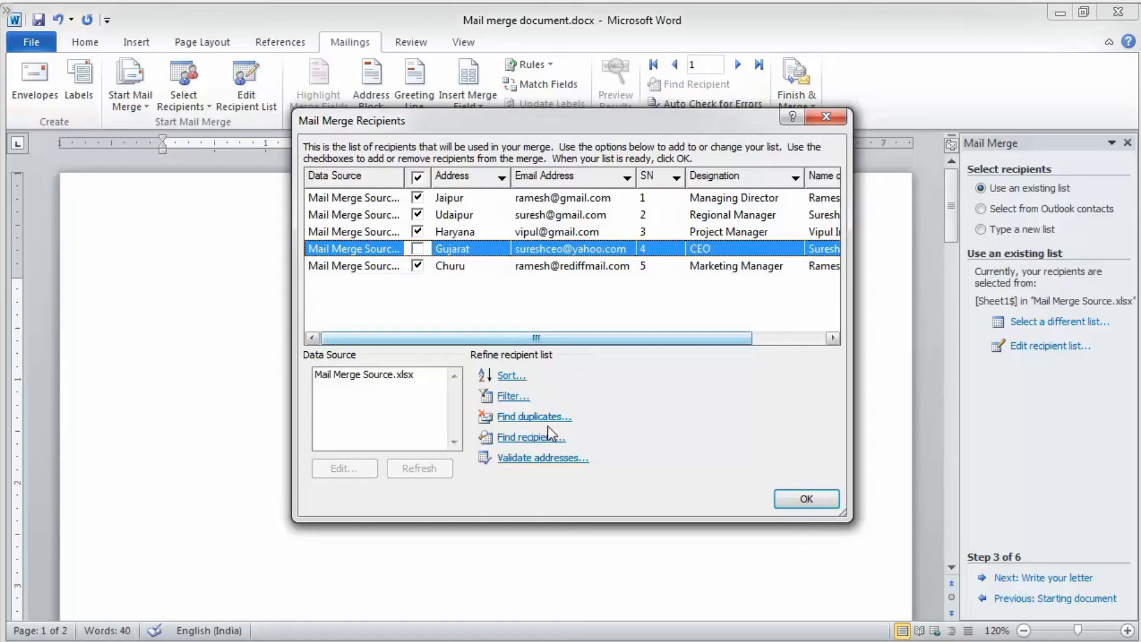
{"action": "left_click", "coordinate": [515, 399]}
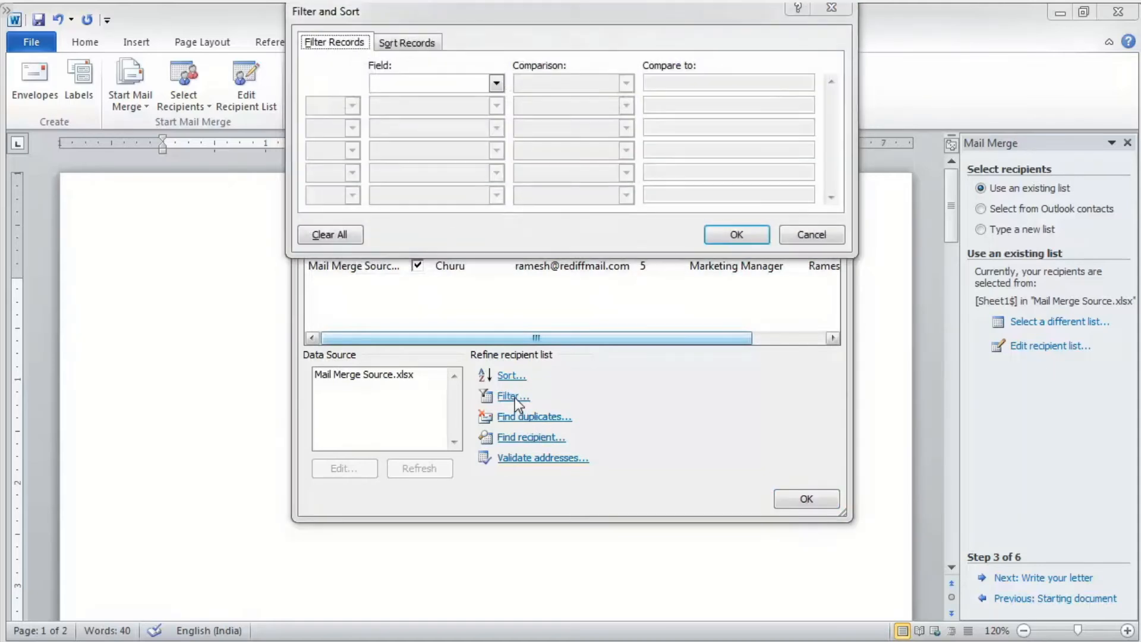
{"action": "left_click", "coordinate": [496, 83]}
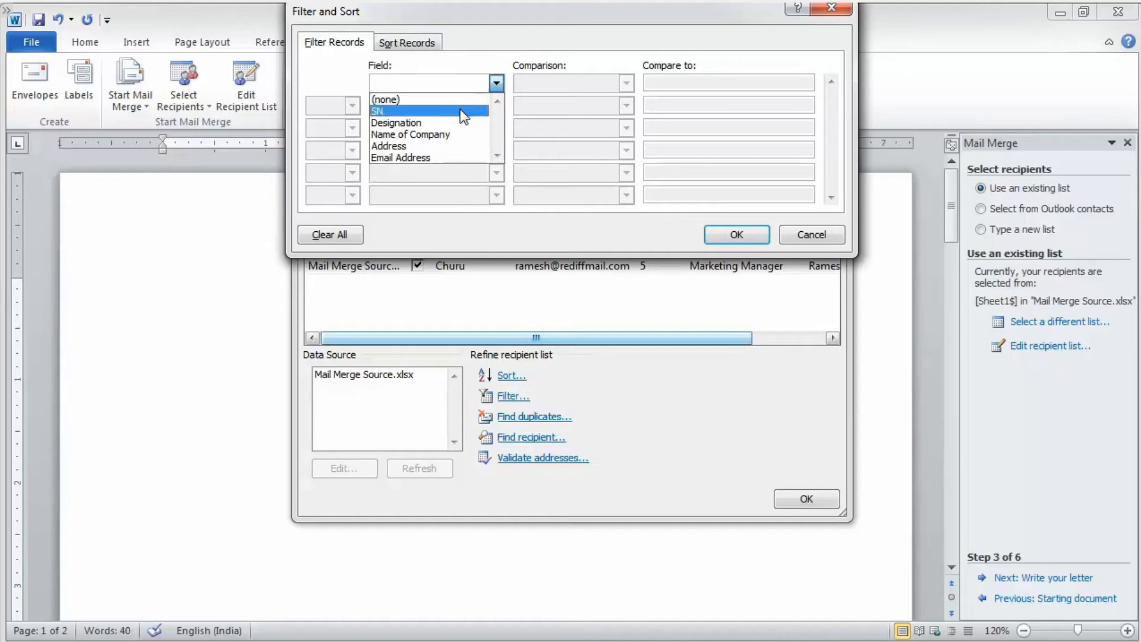
{"action": "left_click", "coordinate": [458, 123]}
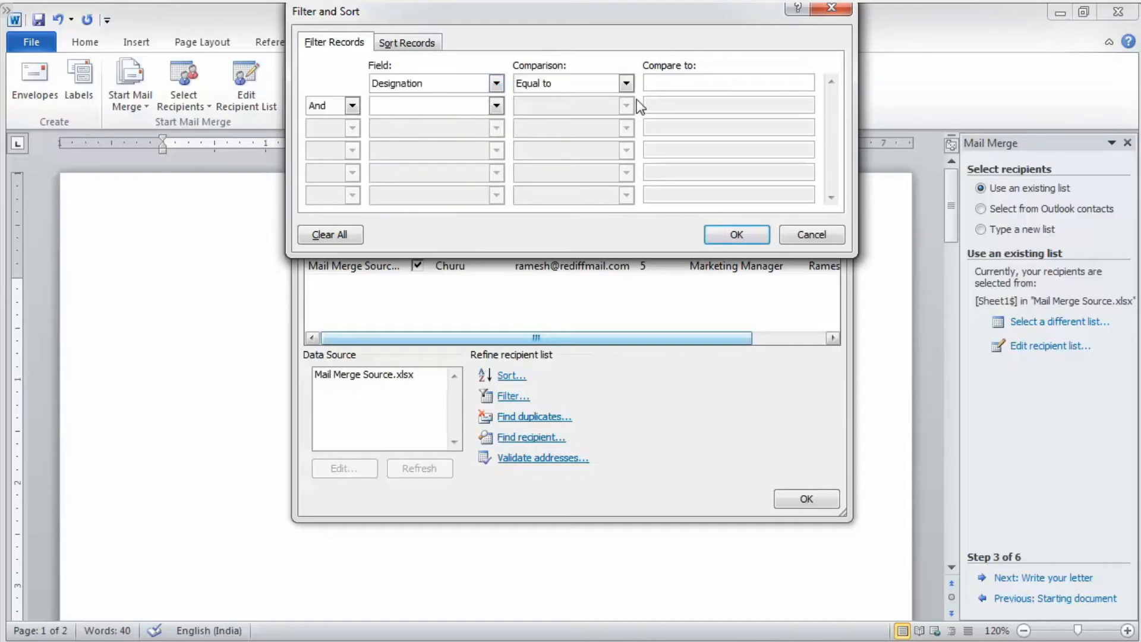
{"action": "left_click", "coordinate": [626, 83]}
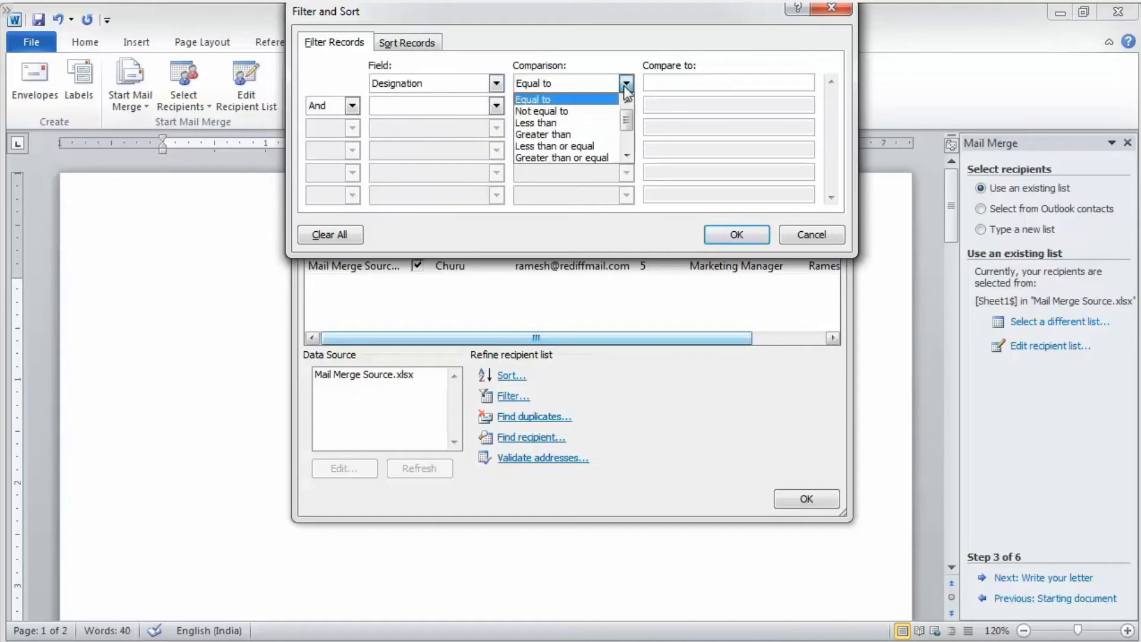
{"action": "left_click", "coordinate": [598, 102]}
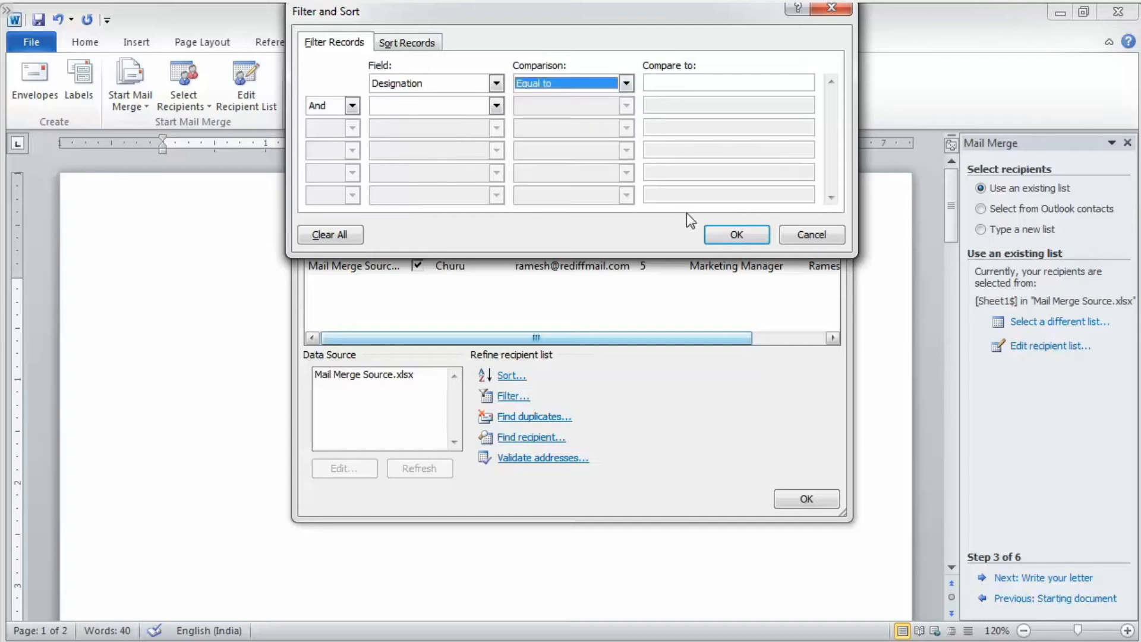
{"action": "left_click", "coordinate": [810, 236]}
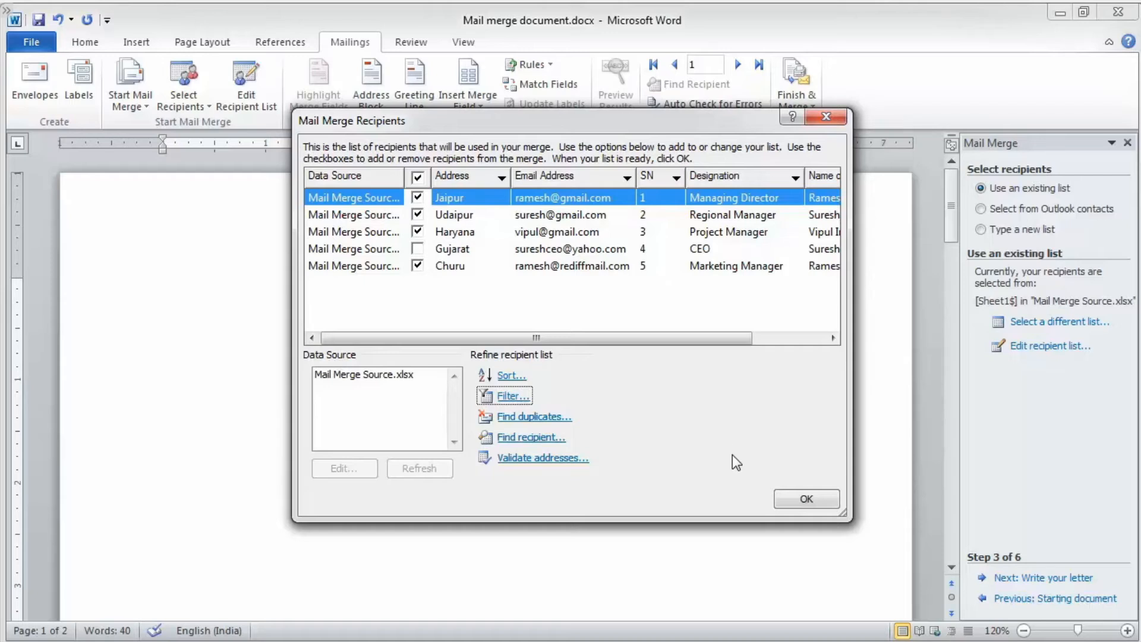
Confirm the recipient list, reopen it for editing and include the Gujarat recipient in the merge.
{"action": "left_click", "coordinate": [807, 499]}
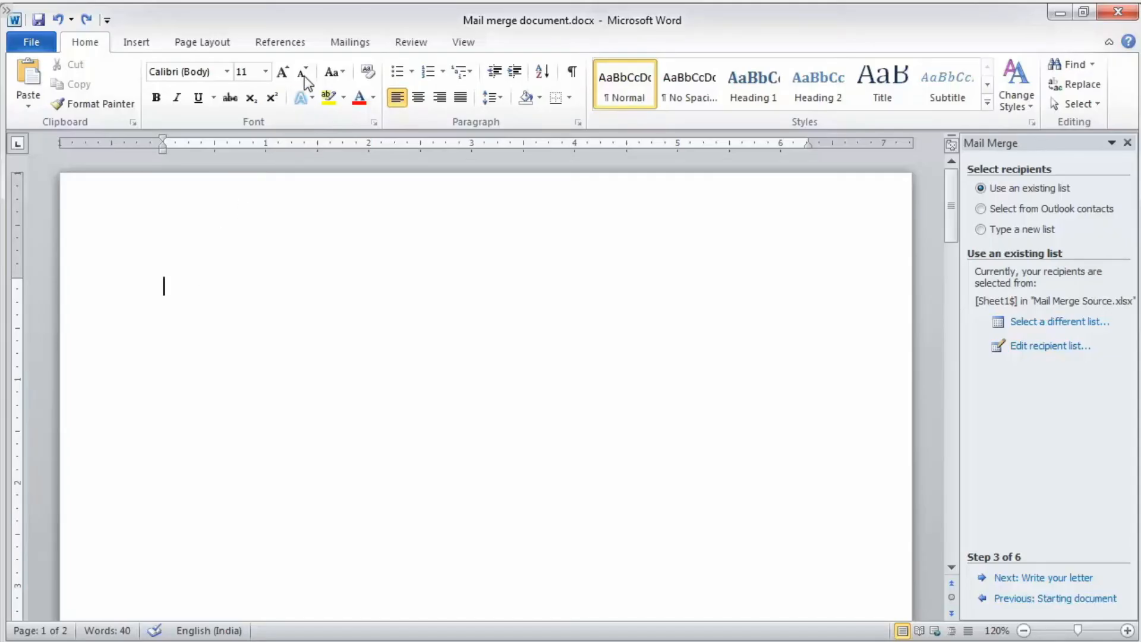
{"action": "left_click", "coordinate": [324, 45]}
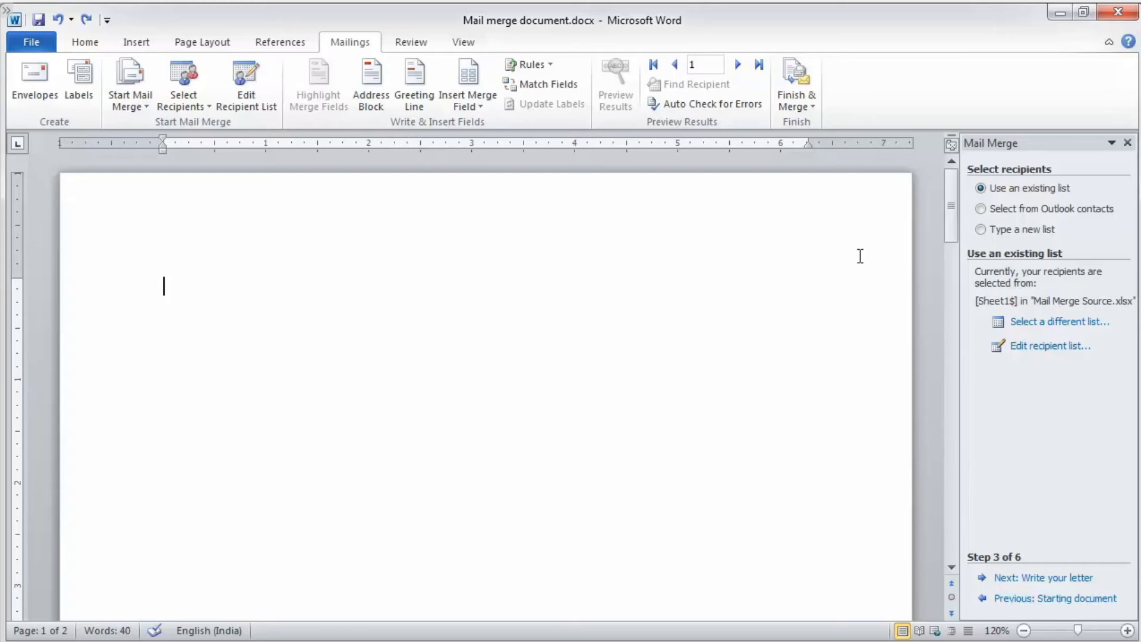
{"action": "left_click", "coordinate": [1037, 345]}
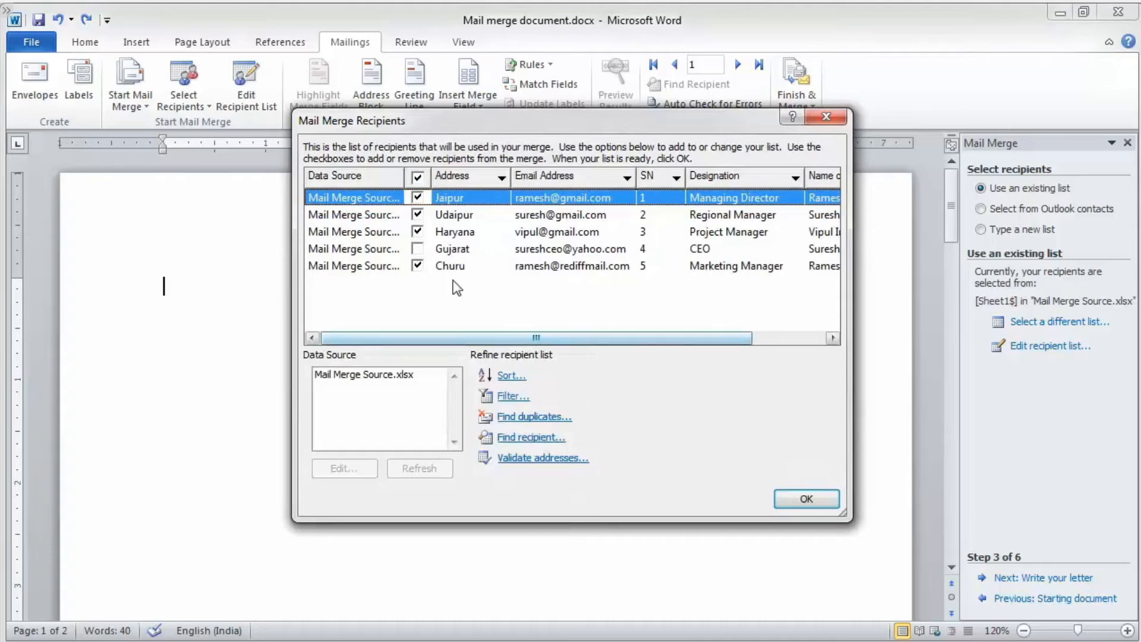
{"action": "left_click", "coordinate": [418, 248]}
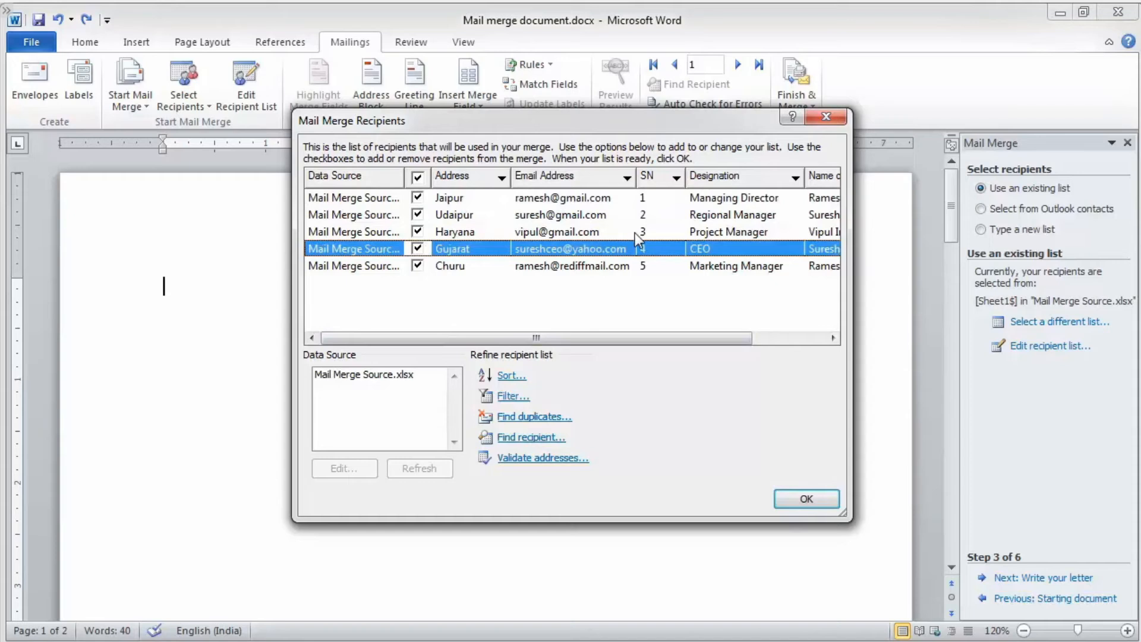
{"action": "left_click_drag", "start_coordinate": [722, 337], "coordinate": [782, 339]}
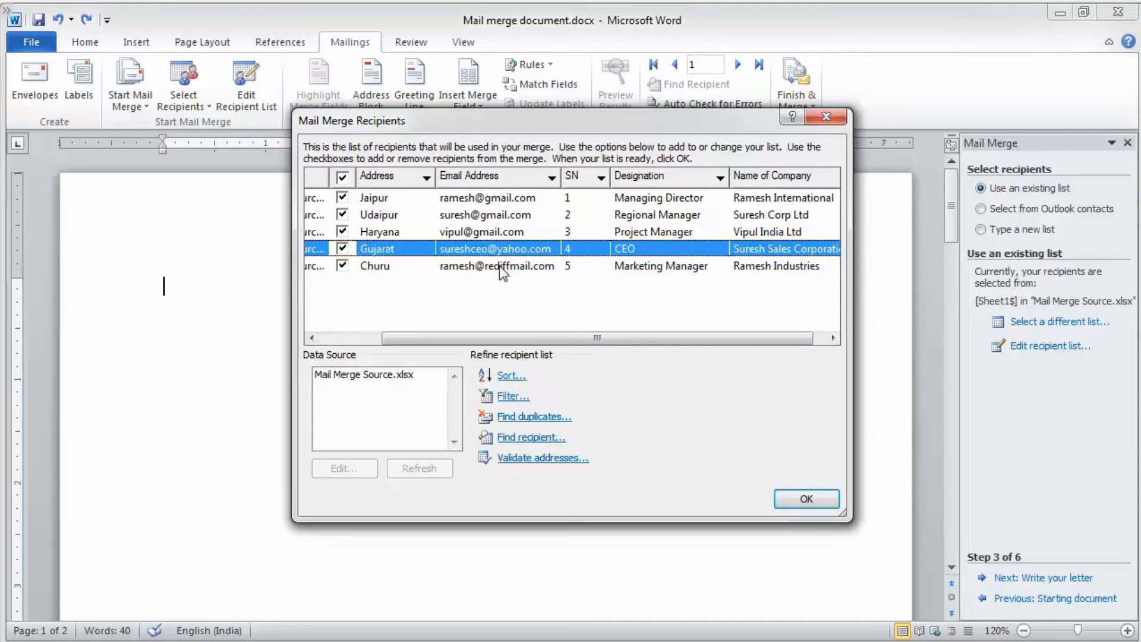
{"action": "left_click", "coordinate": [797, 500]}
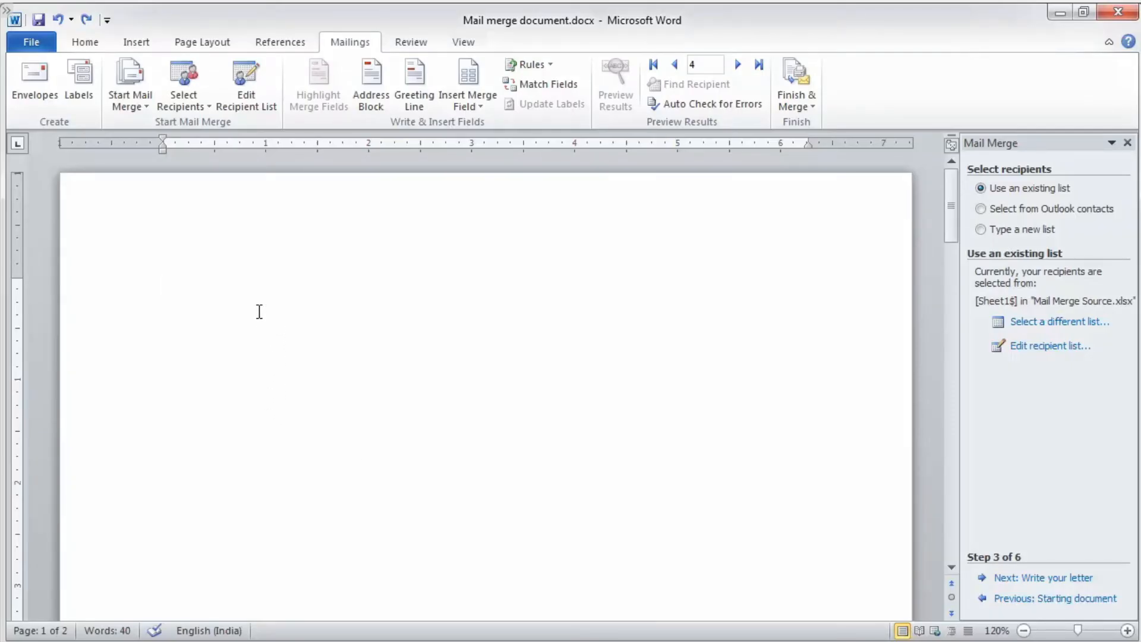
Remove the blank page ahead of the letter and place the cursor on the empty line below "To,".
{"action": "key", "text": "Delete"}
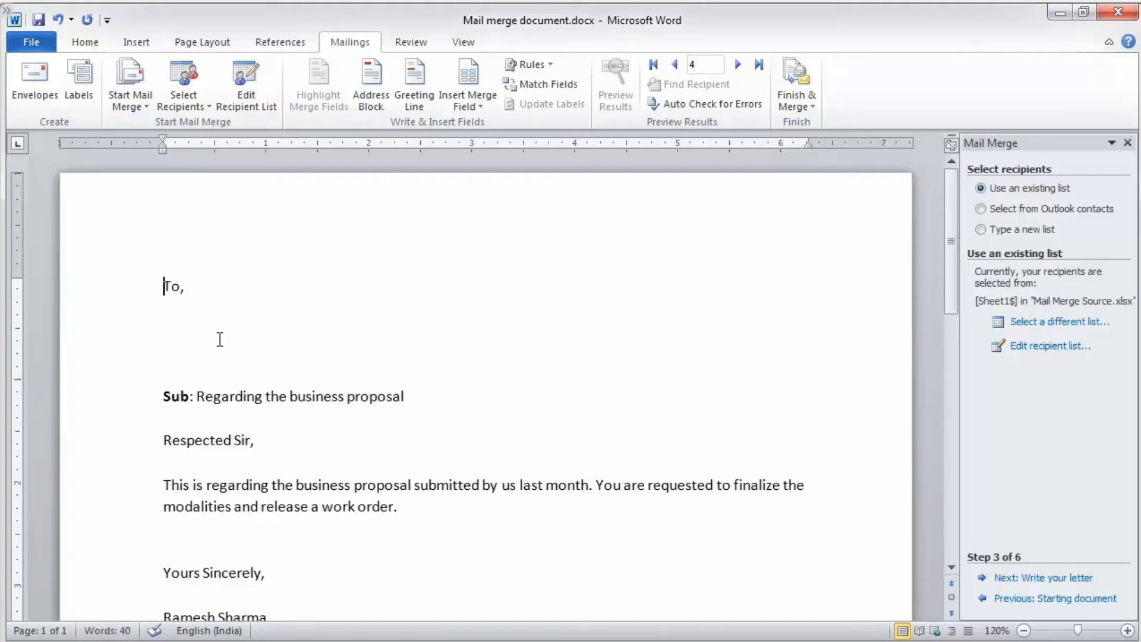
{"action": "left_click", "coordinate": [174, 319]}
{"action": "left_click", "coordinate": [142, 42]}
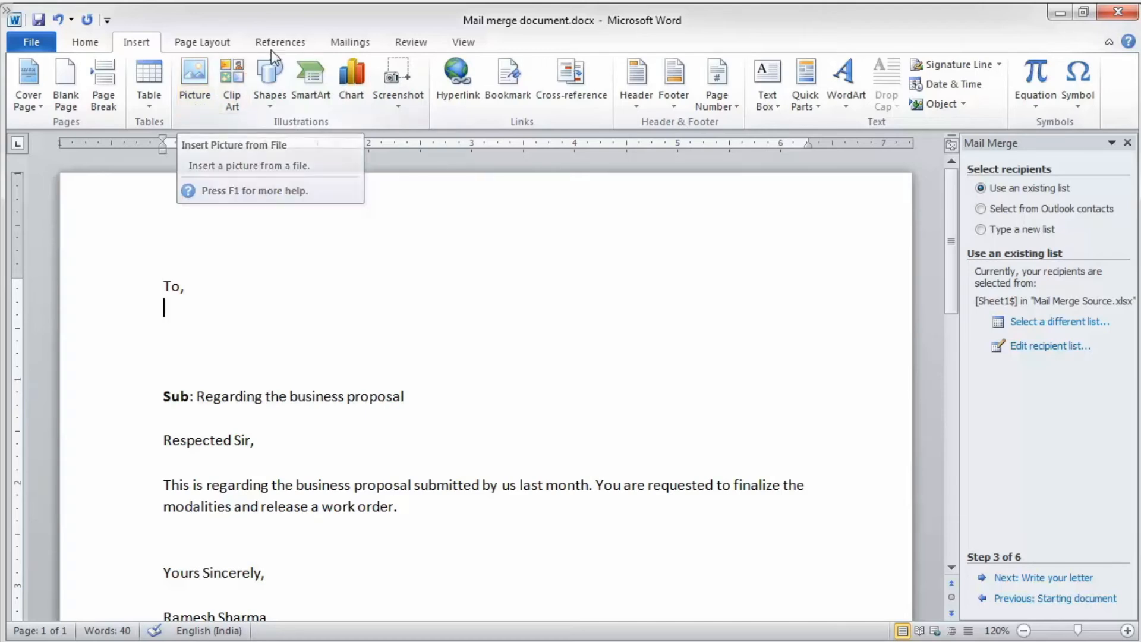
{"action": "left_click", "coordinate": [346, 43]}
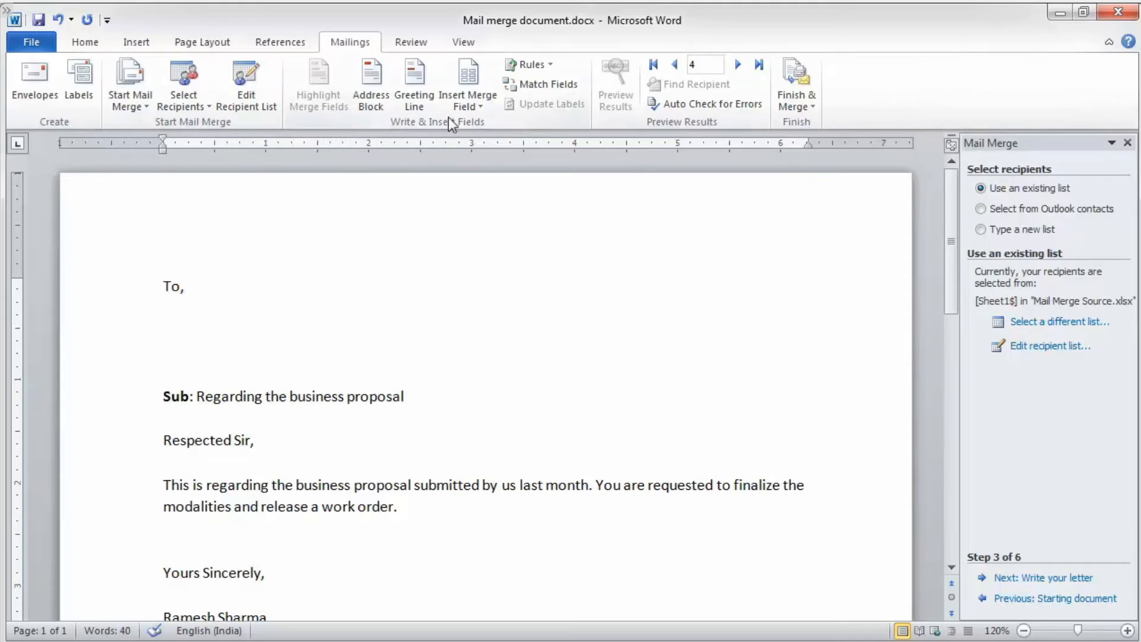
Insert an address block below "To," with the default name format and postal address.
{"action": "left_click", "coordinate": [486, 111]}
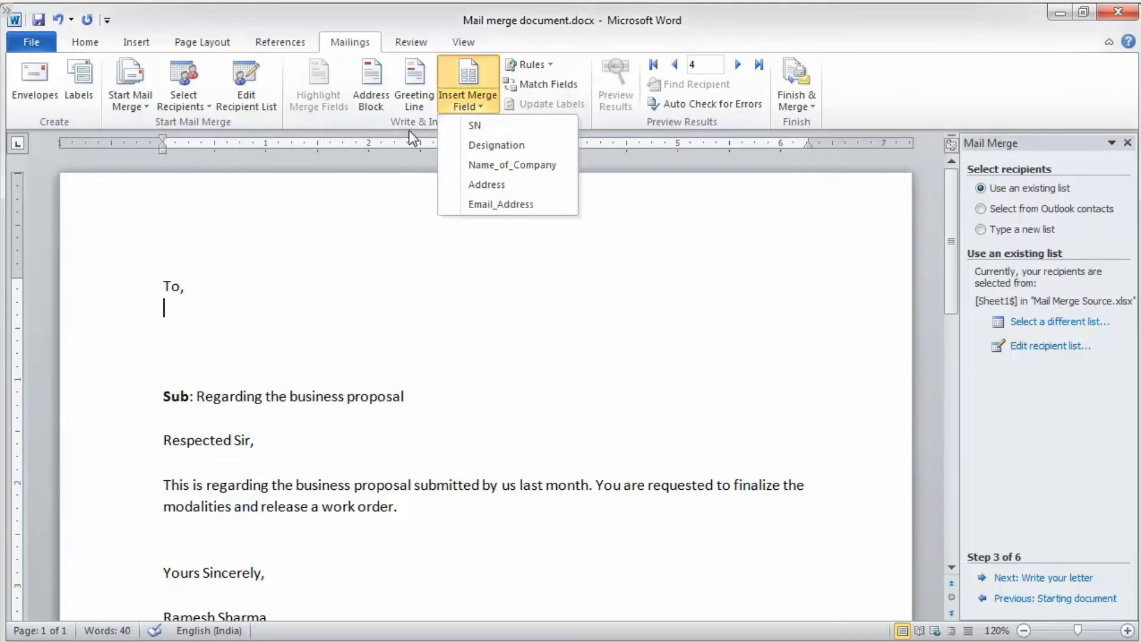
{"action": "left_click", "coordinate": [351, 126]}
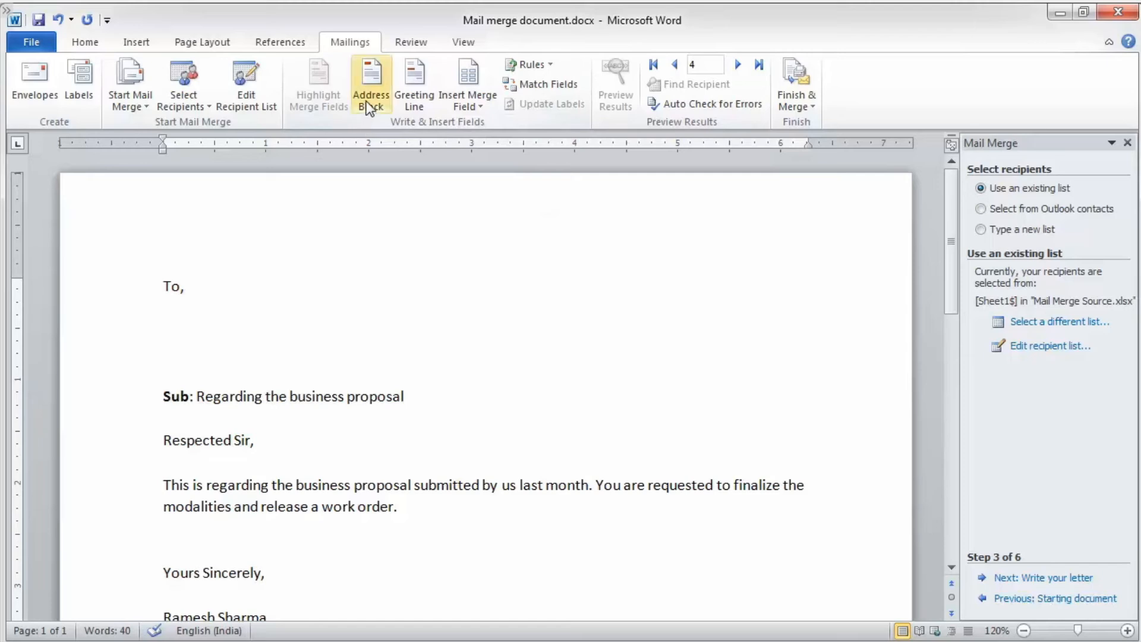
{"action": "left_click", "coordinate": [369, 80]}
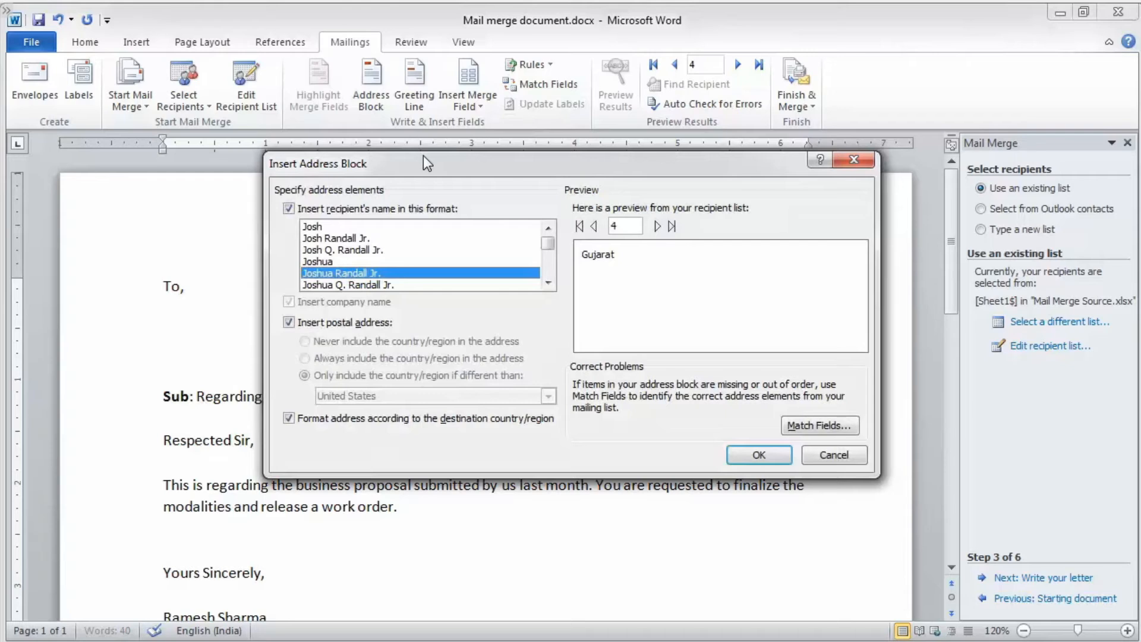
{"action": "mouse_move", "coordinate": [547, 244]}
{"action": "left_mouse_down"}
{"action": "mouse_move", "coordinate": [551, 271]}
{"action": "mouse_move", "coordinate": [552, 241]}
{"action": "left_mouse_up"}
{"action": "left_click", "coordinate": [783, 454]}
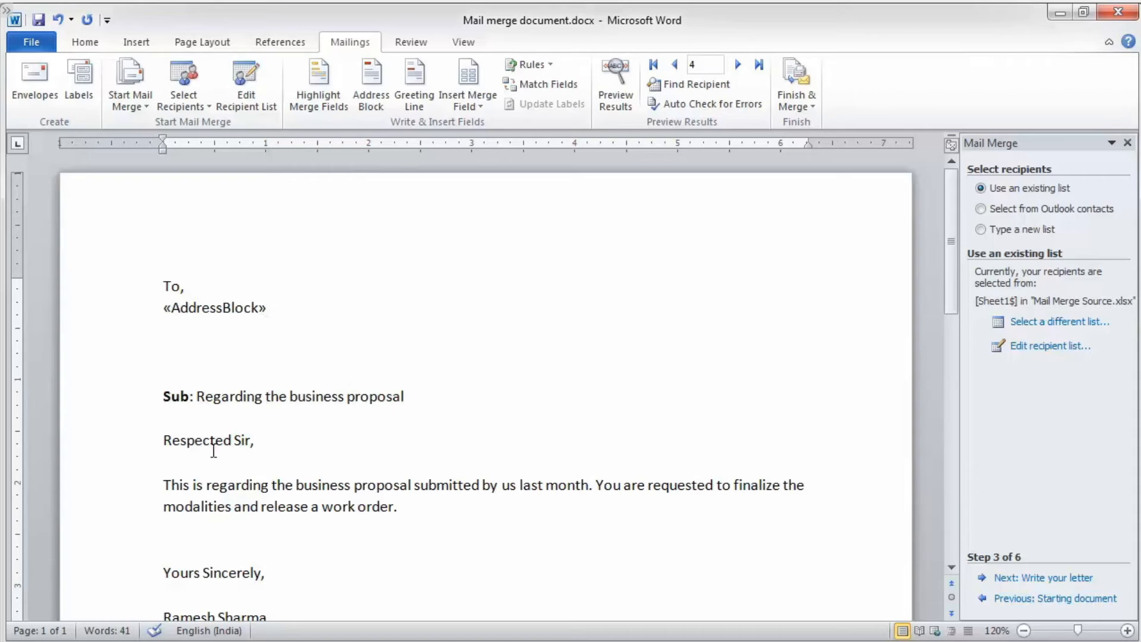
Insert a greeting line below "Respected Sir," starting with "Dear" and using "Dear Sir or Madam," for invalid recipient names.
{"action": "left_click", "coordinate": [196, 462]}
{"action": "left_click", "coordinate": [408, 105]}
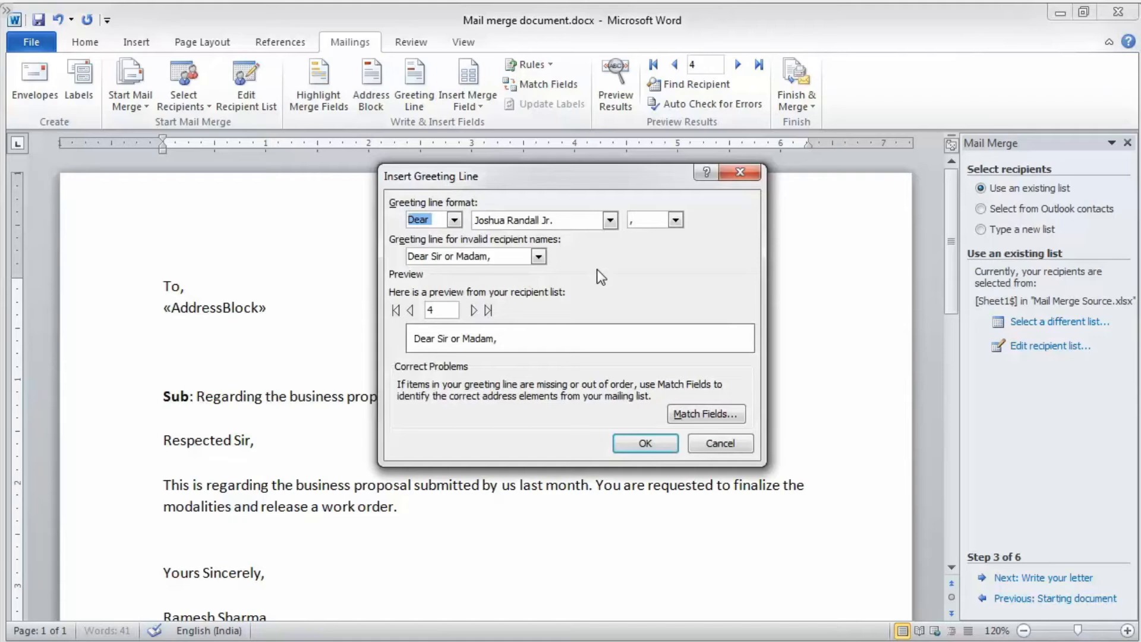
{"action": "left_click", "coordinate": [455, 219]}
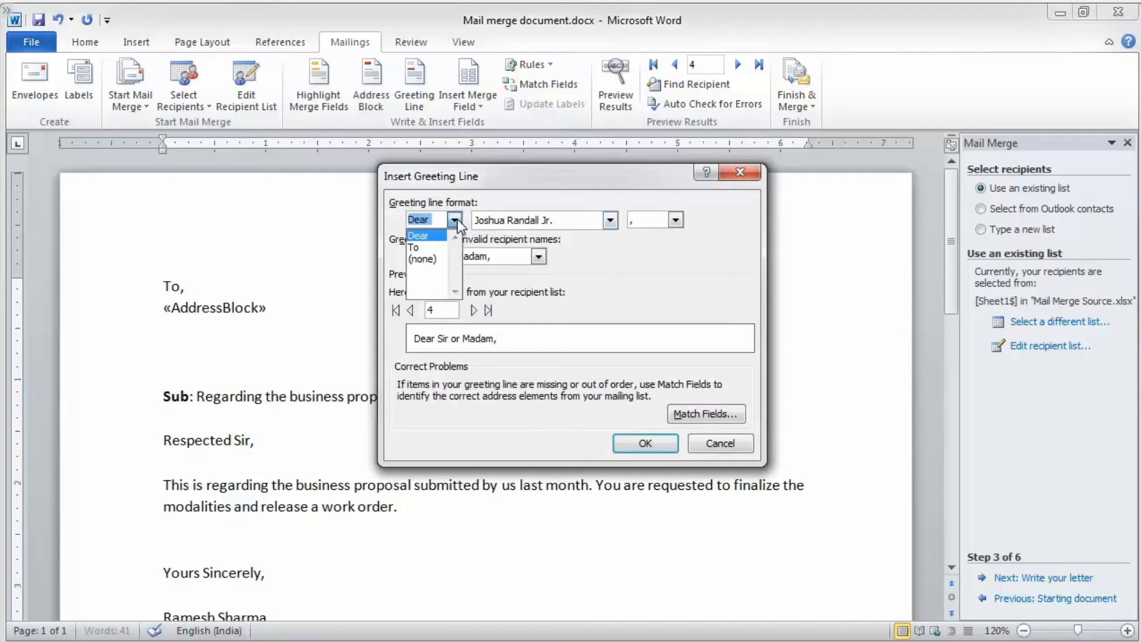
{"action": "left_click", "coordinate": [455, 220]}
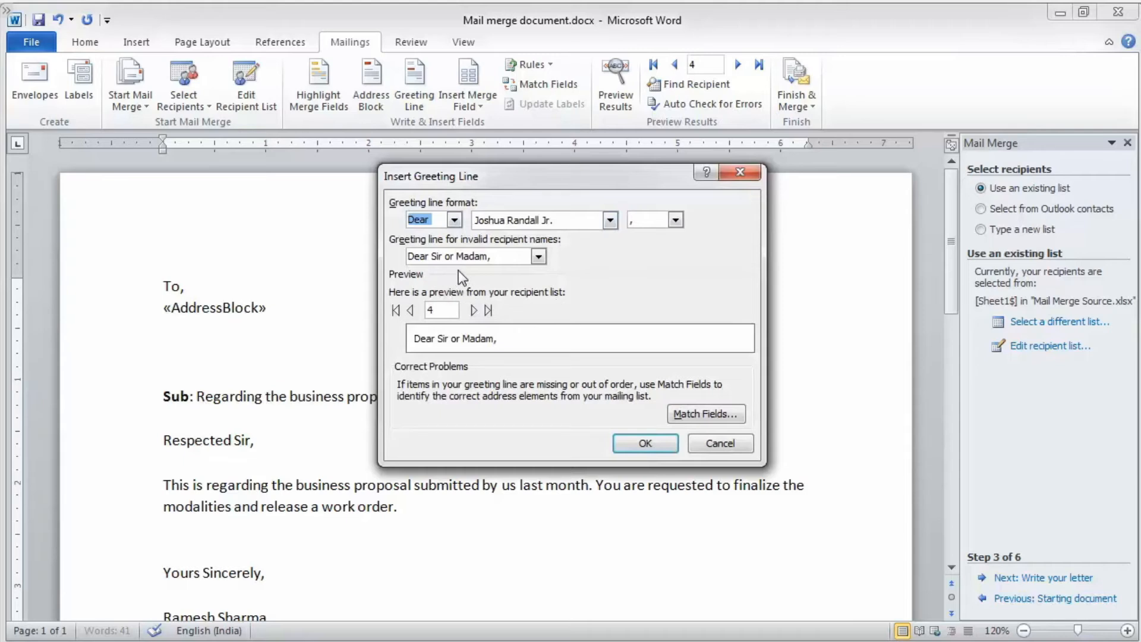
{"action": "left_click", "coordinate": [538, 257]}
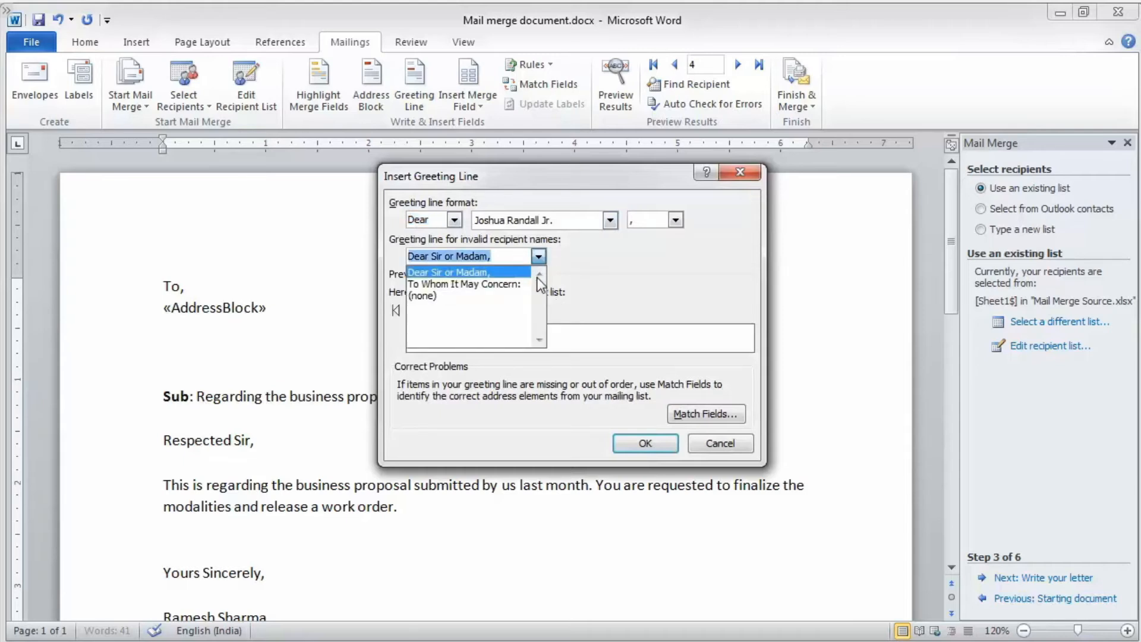
{"action": "left_click", "coordinate": [538, 258]}
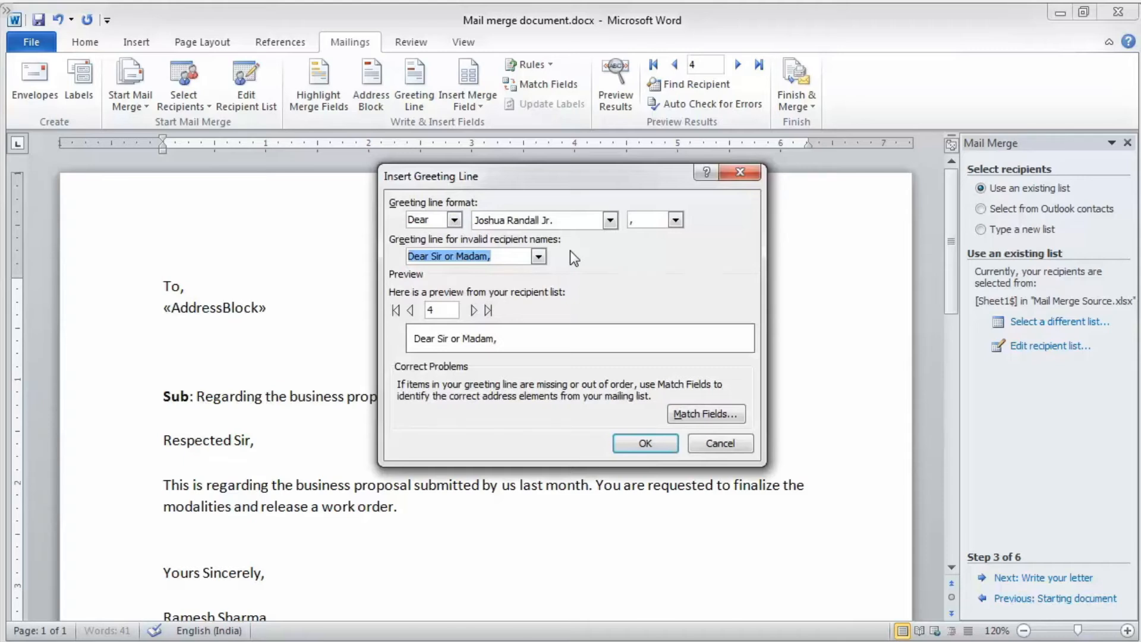
{"action": "left_click", "coordinate": [658, 448]}
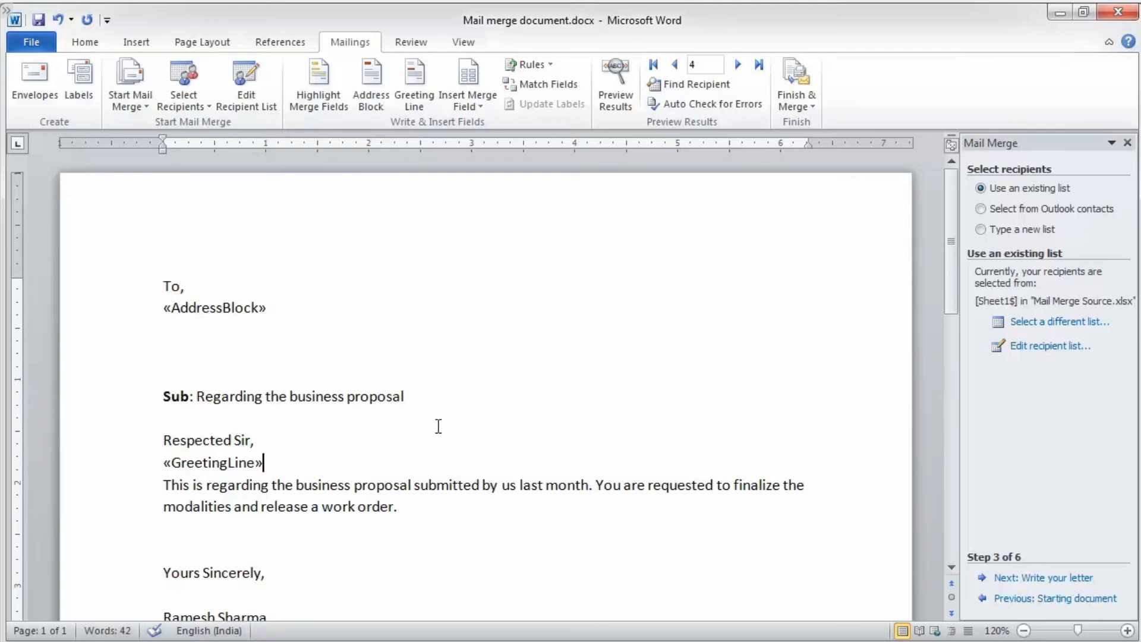
Insert the Designation and Name_of_Company merge fields on separate lines below "To,".
{"action": "scroll", "coordinate": [438, 426], "scroll_direction": "down", "scroll_amount": 1}
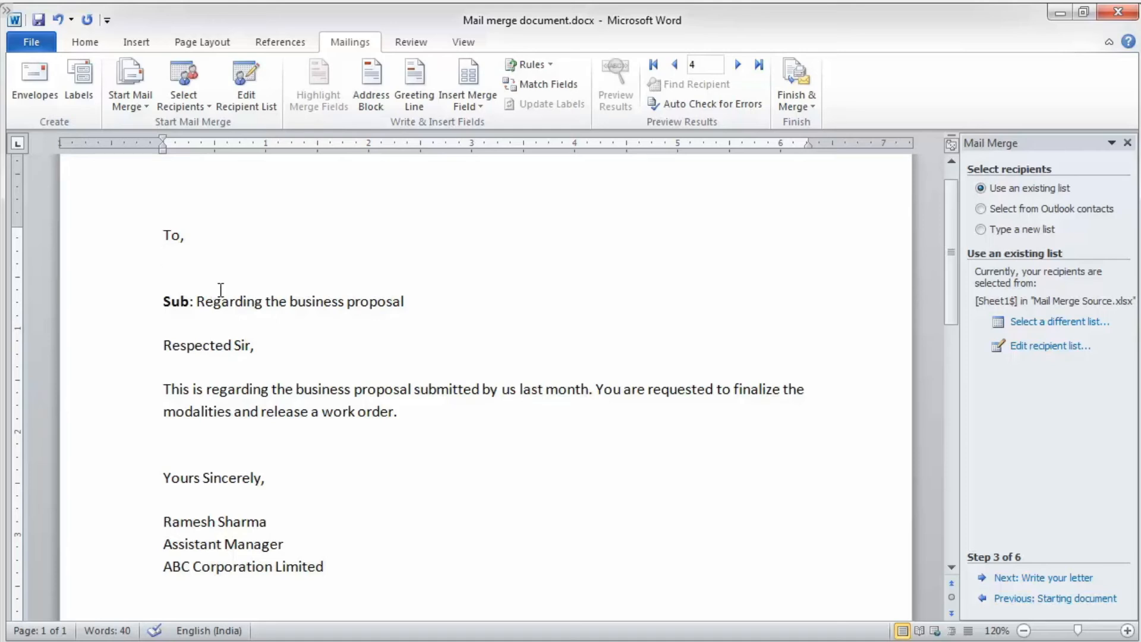
{"action": "left_click", "coordinate": [481, 107]}
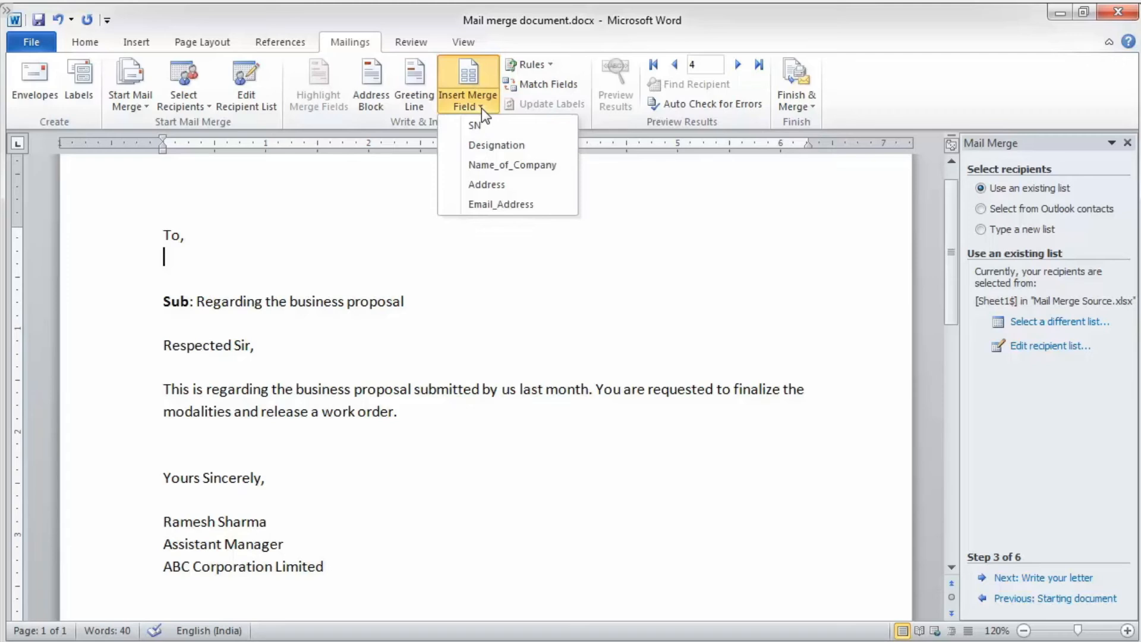
{"action": "left_click", "coordinate": [492, 145]}
{"action": "key", "text": "Return"}
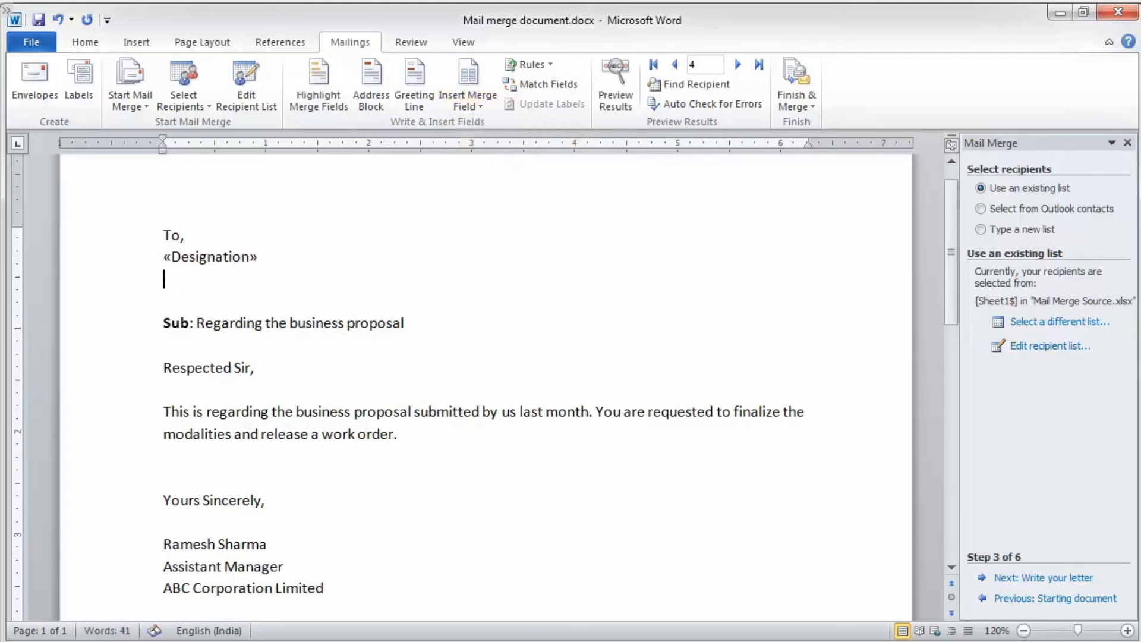
{"action": "left_click", "coordinate": [478, 105]}
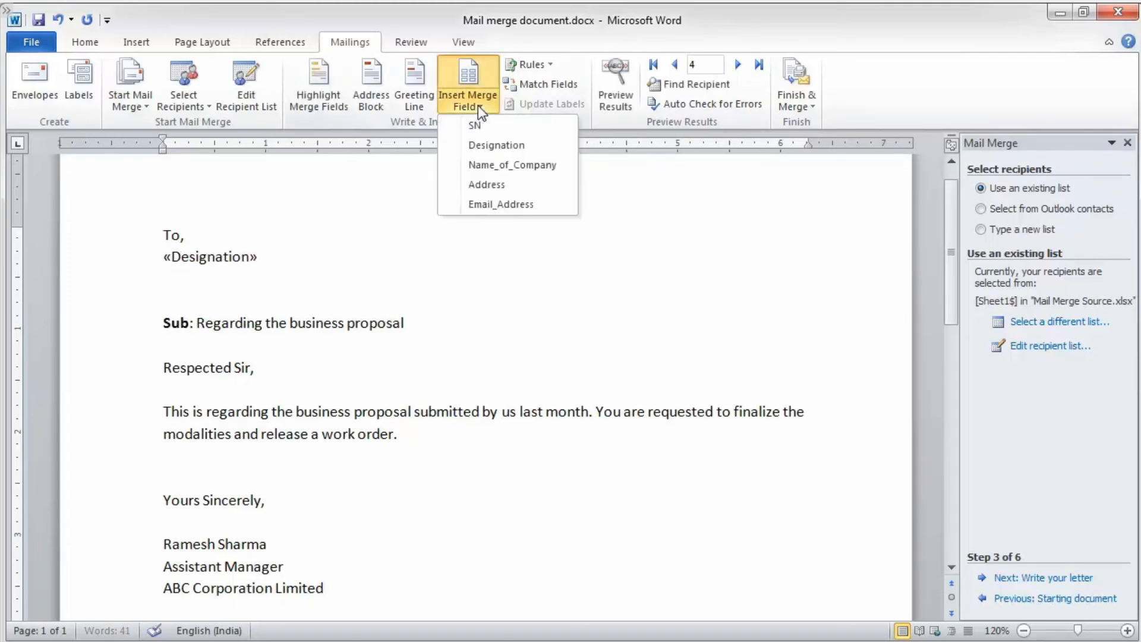
{"action": "left_click", "coordinate": [492, 165]}
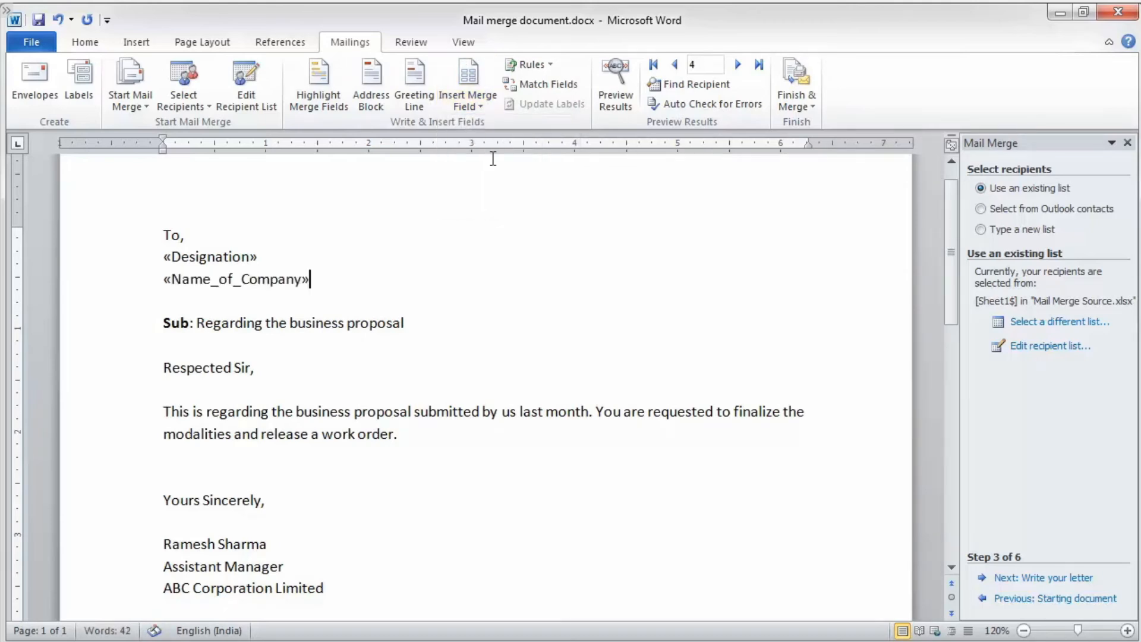
{"action": "key", "text": "Return"}
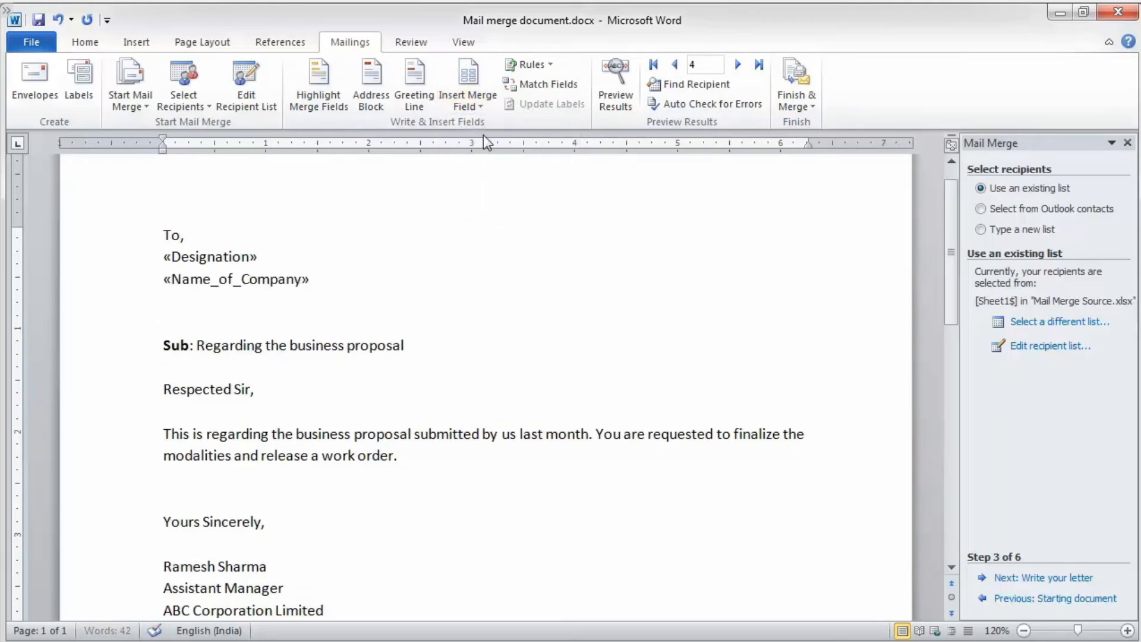
Insert the Address merge field on the line below the Name_of_Company field.
{"action": "left_click", "coordinate": [474, 108]}
{"action": "left_click", "coordinate": [474, 108]}
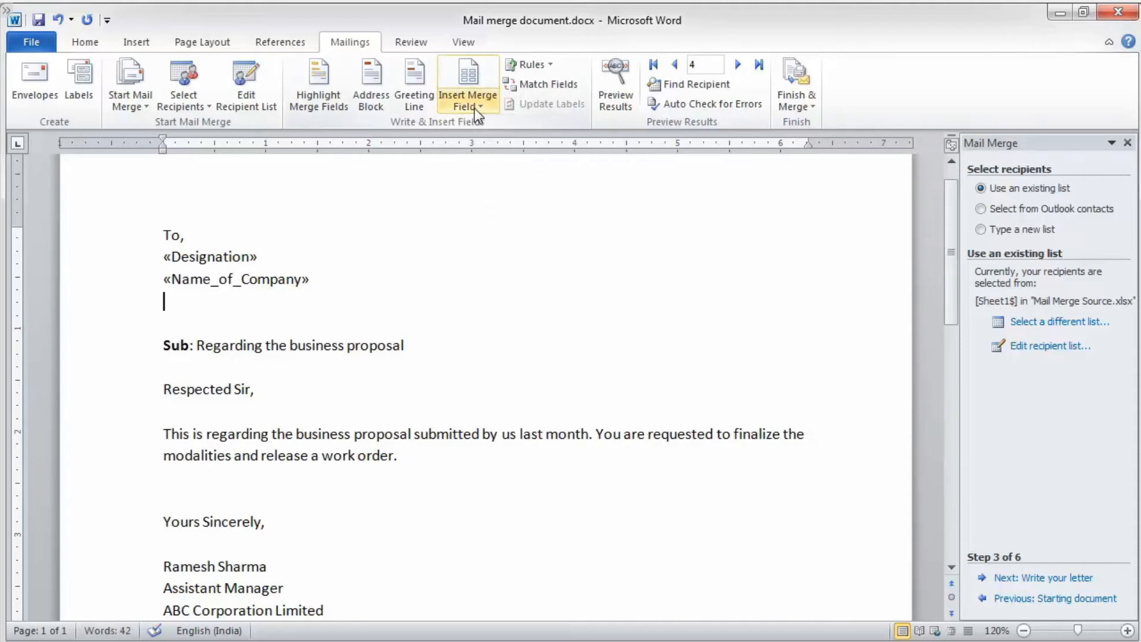
{"action": "left_click", "coordinate": [474, 108]}
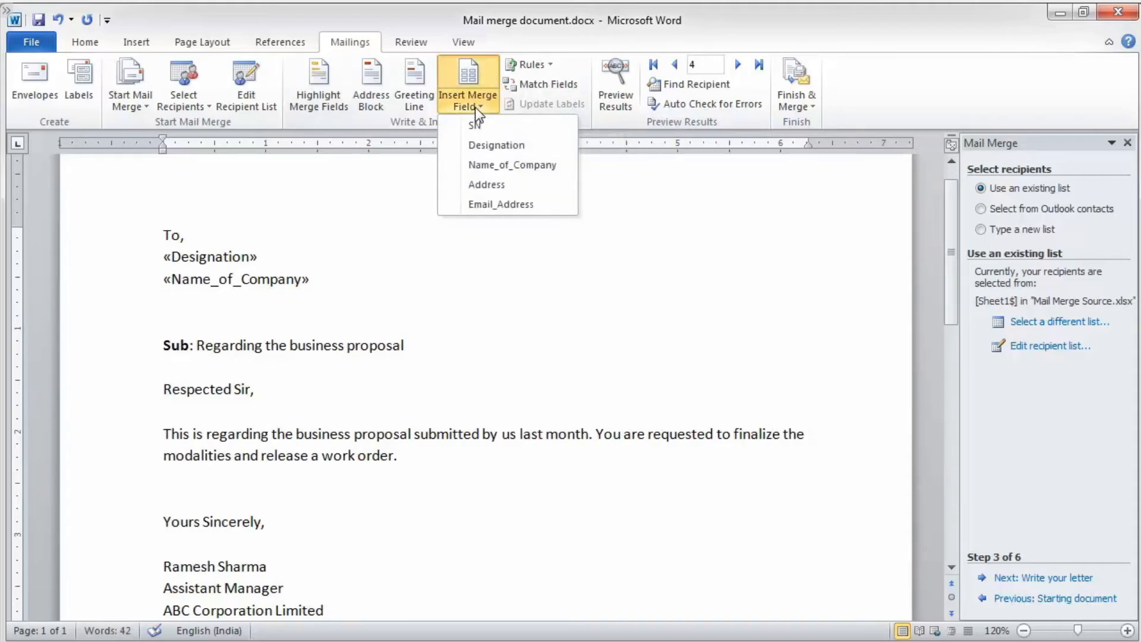
{"action": "left_click", "coordinate": [482, 184]}
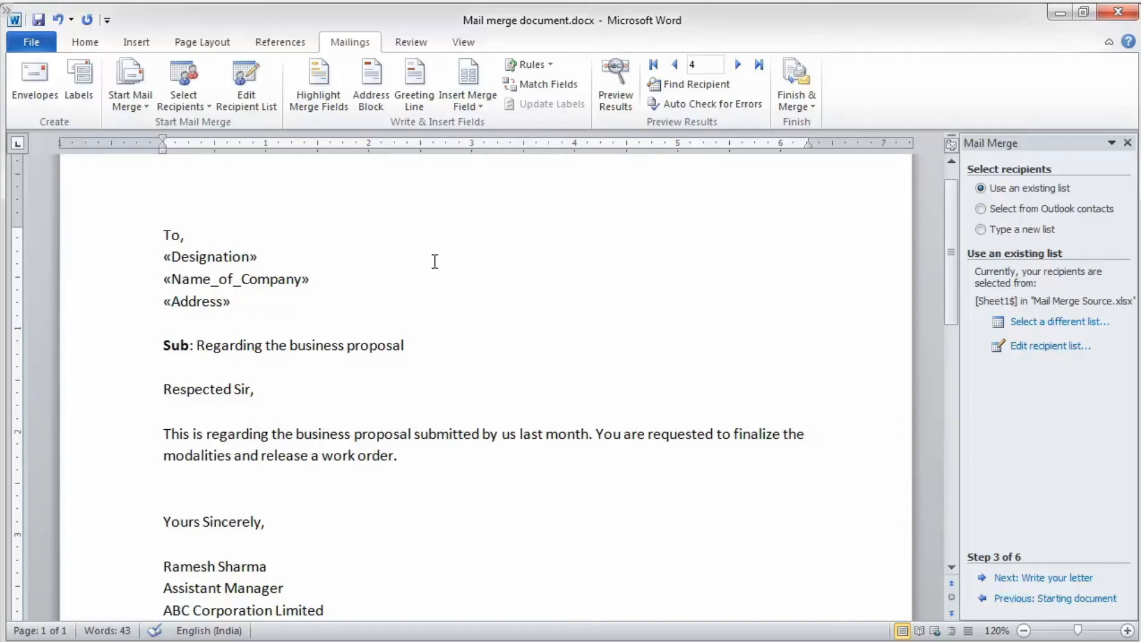
{"action": "left_click", "coordinate": [203, 306]}
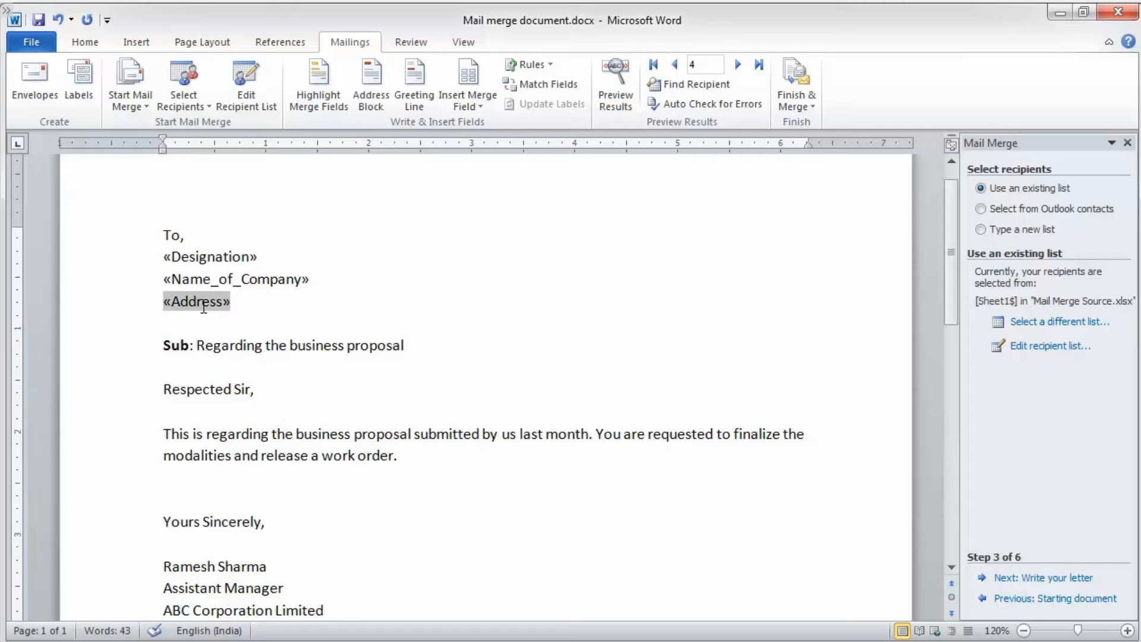
{"action": "left_click", "coordinate": [242, 303]}
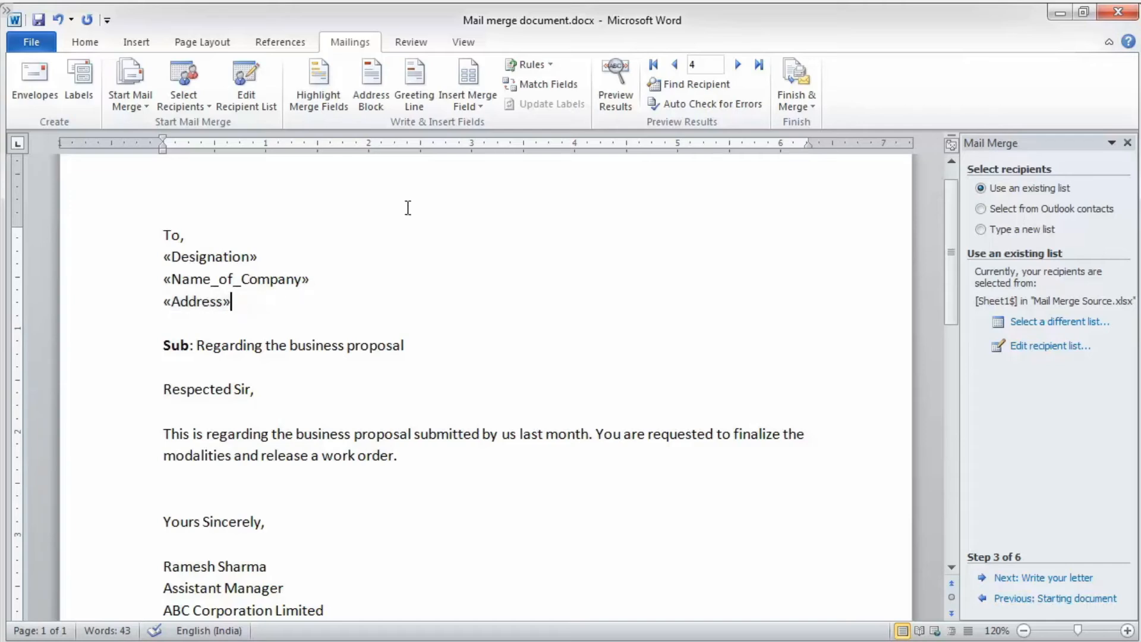
Set Unique Identifier and Address 1 to (not matched) in the merge field matching and confirm it.
{"action": "left_click", "coordinate": [559, 87]}
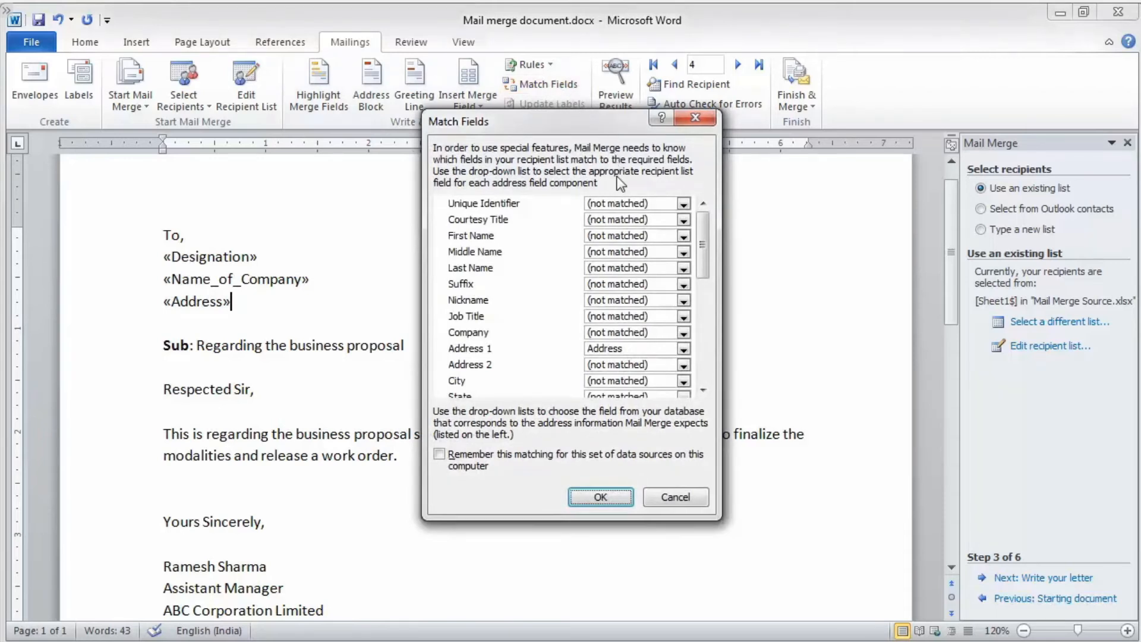
{"action": "left_click", "coordinate": [682, 204]}
{"action": "left_click", "coordinate": [542, 321]}
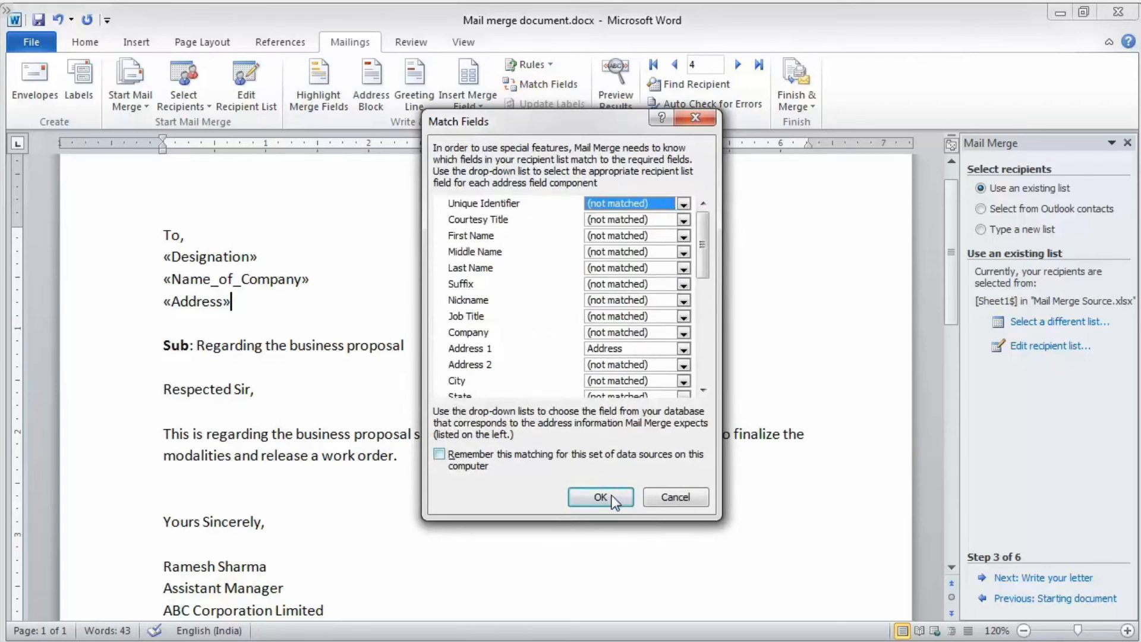
{"action": "left_click", "coordinate": [683, 349]}
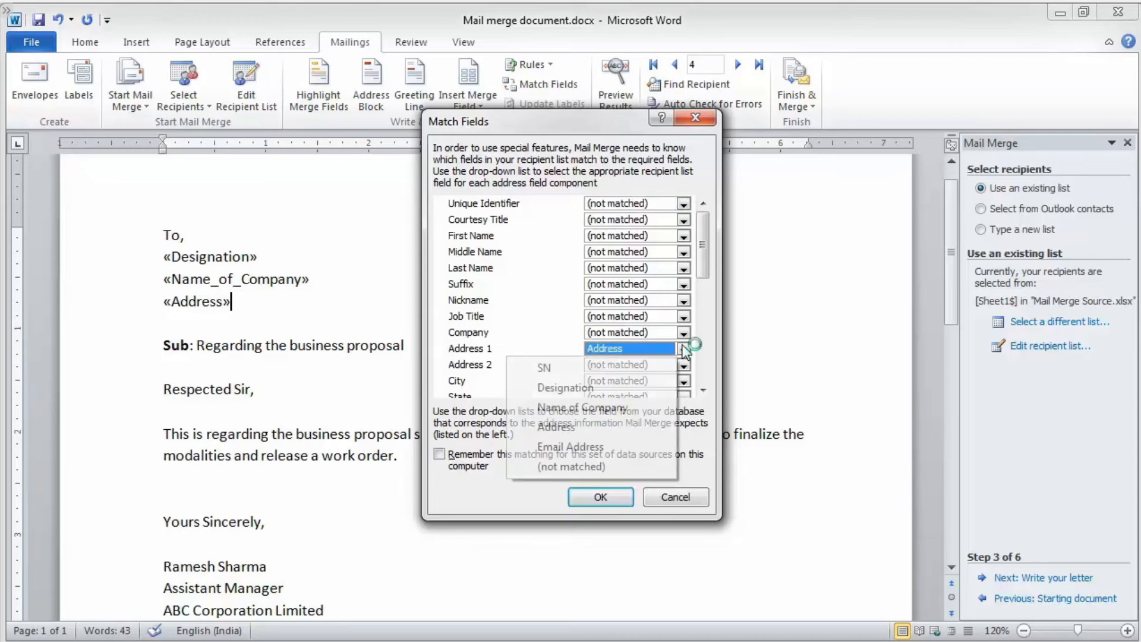
{"action": "double_click", "coordinate": [575, 465]}
{"action": "left_click", "coordinate": [584, 499]}
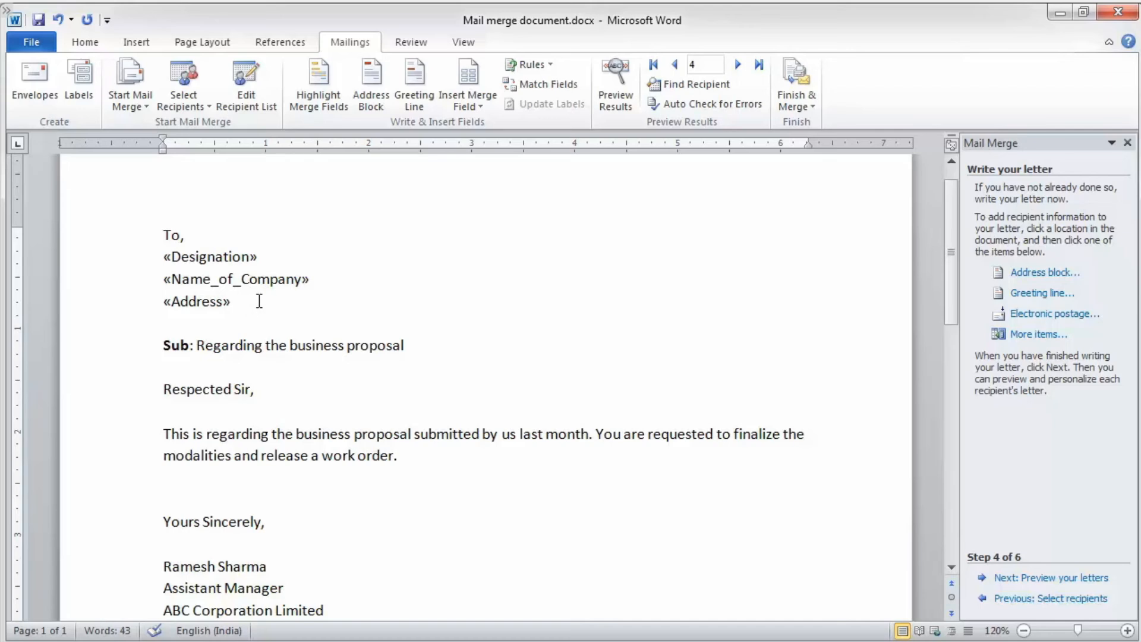
Preview the merge results in the letter with the recipient's data.
{"action": "left_click", "coordinate": [619, 81]}
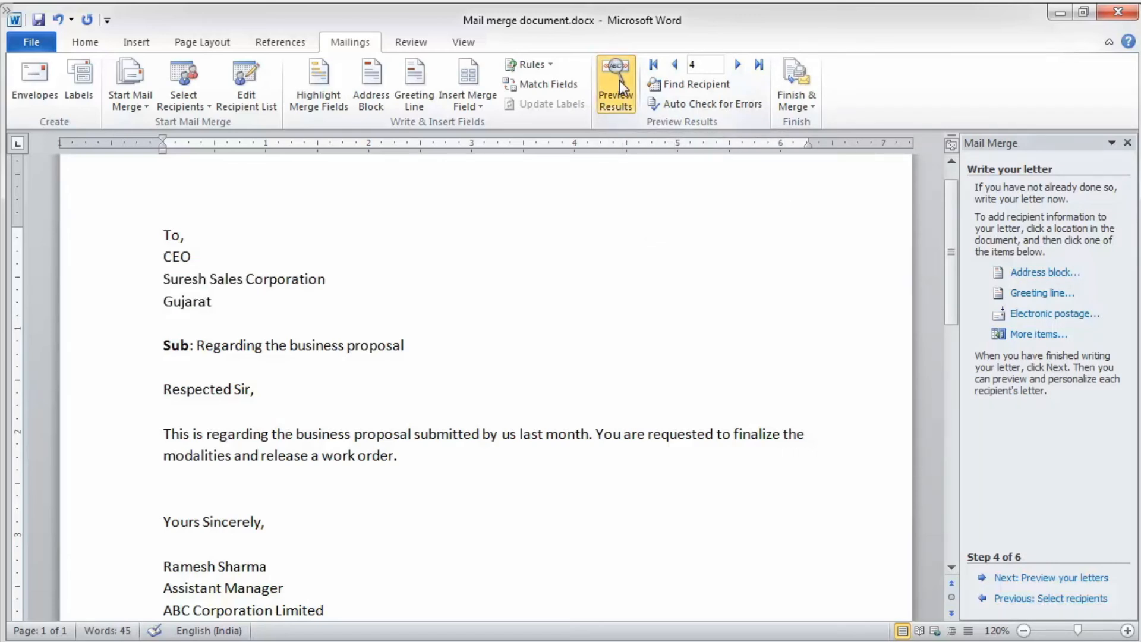
Browse the previewed letters forward to record 5 and back to record 2.
{"action": "left_click", "coordinate": [737, 64]}
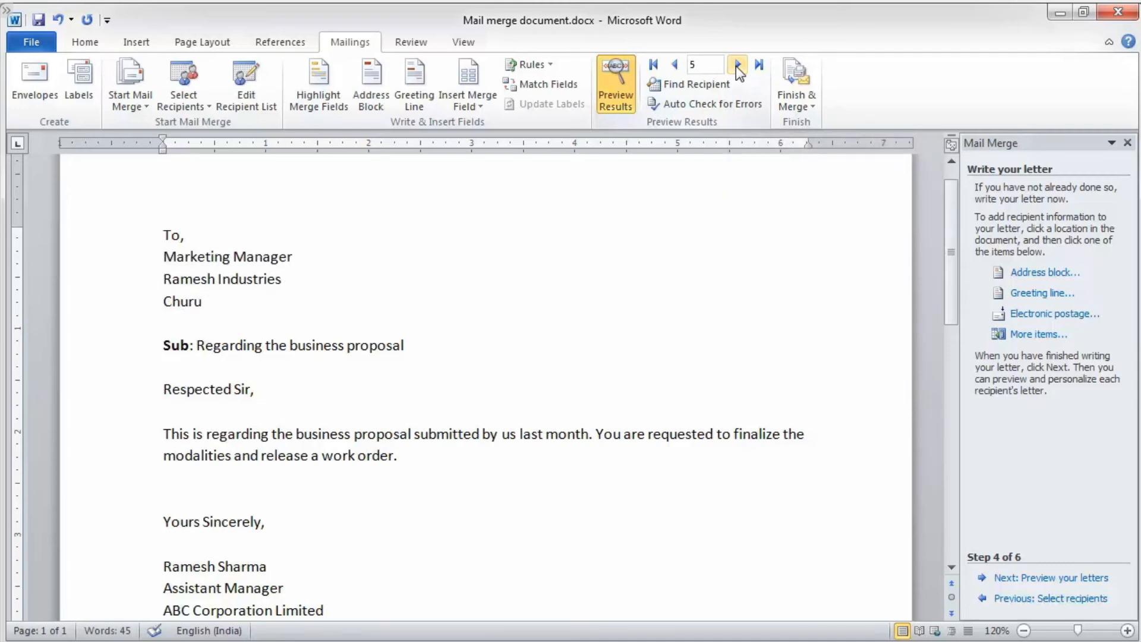
{"action": "left_click", "coordinate": [672, 70]}
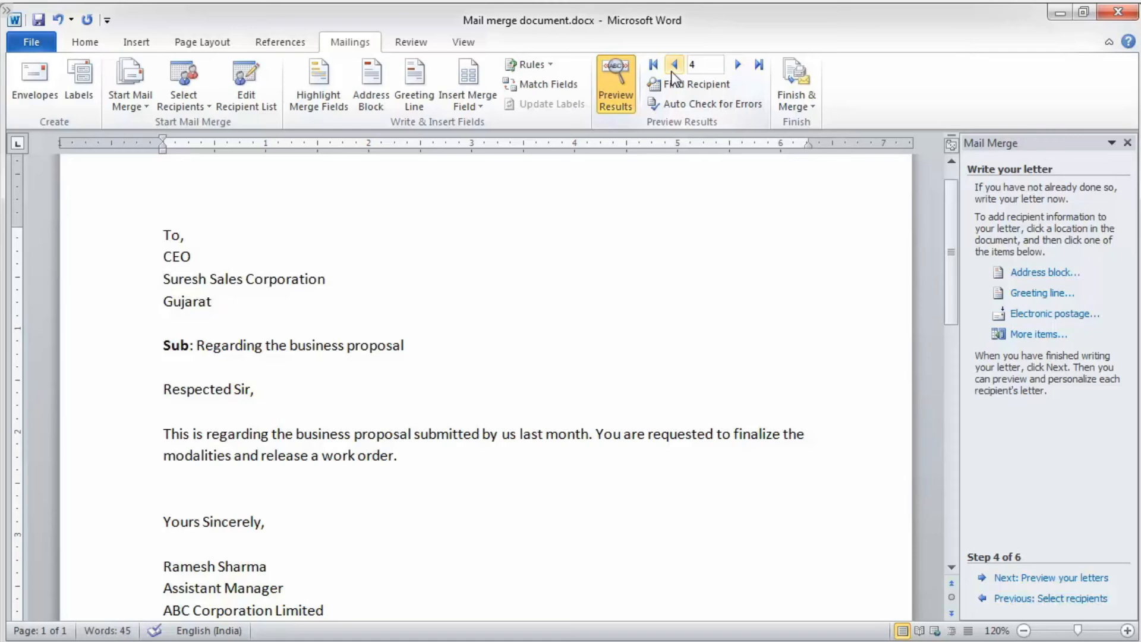
{"action": "left_click", "coordinate": [672, 70]}
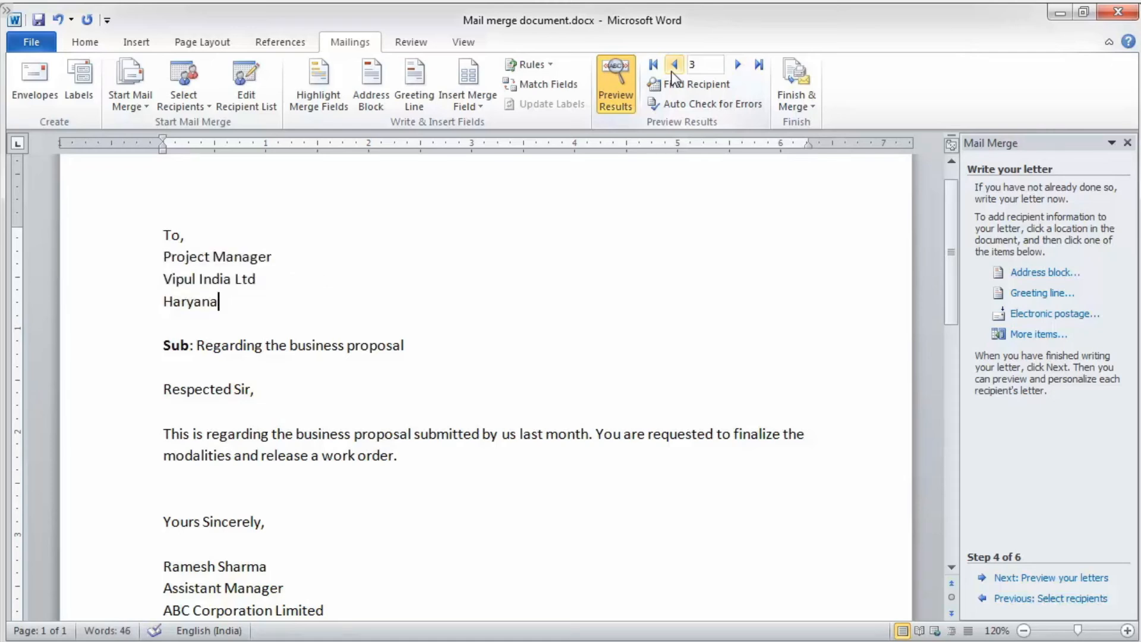
{"action": "left_click", "coordinate": [672, 70]}
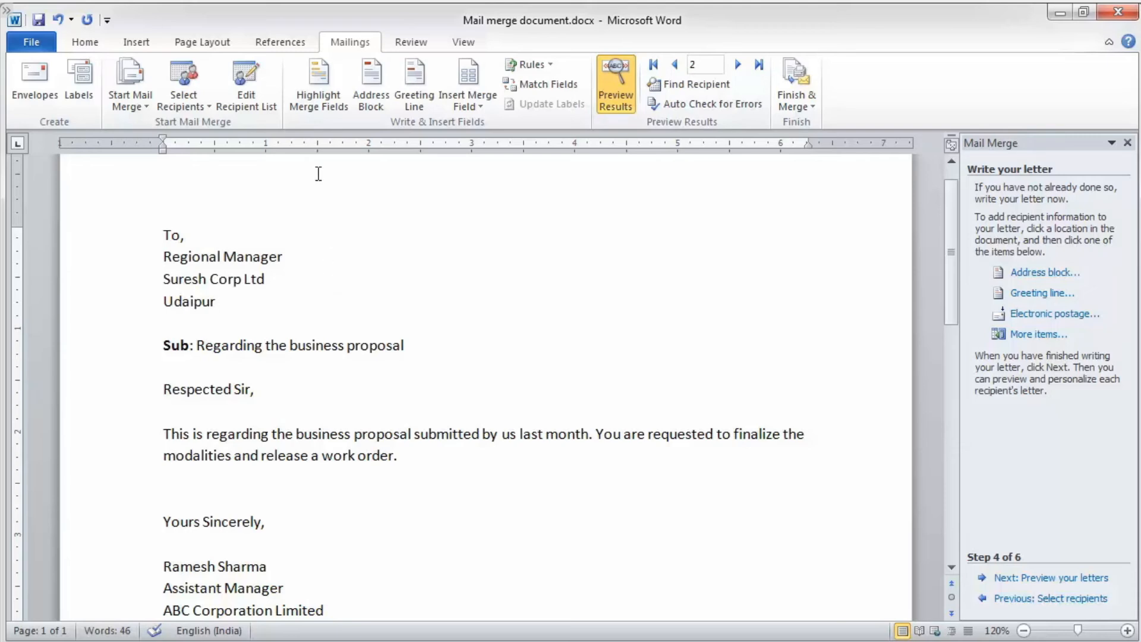
Review the list of mail merge recipients and return to the end of the letter's address line.
{"action": "left_click", "coordinate": [256, 90]}
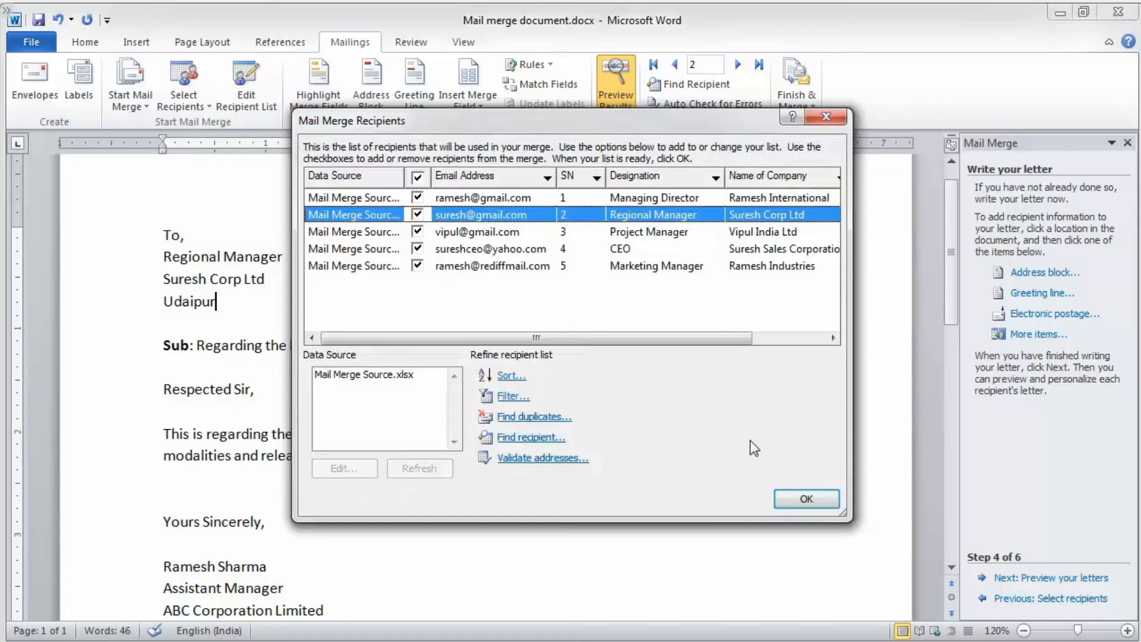
{"action": "left_click", "coordinate": [792, 498]}
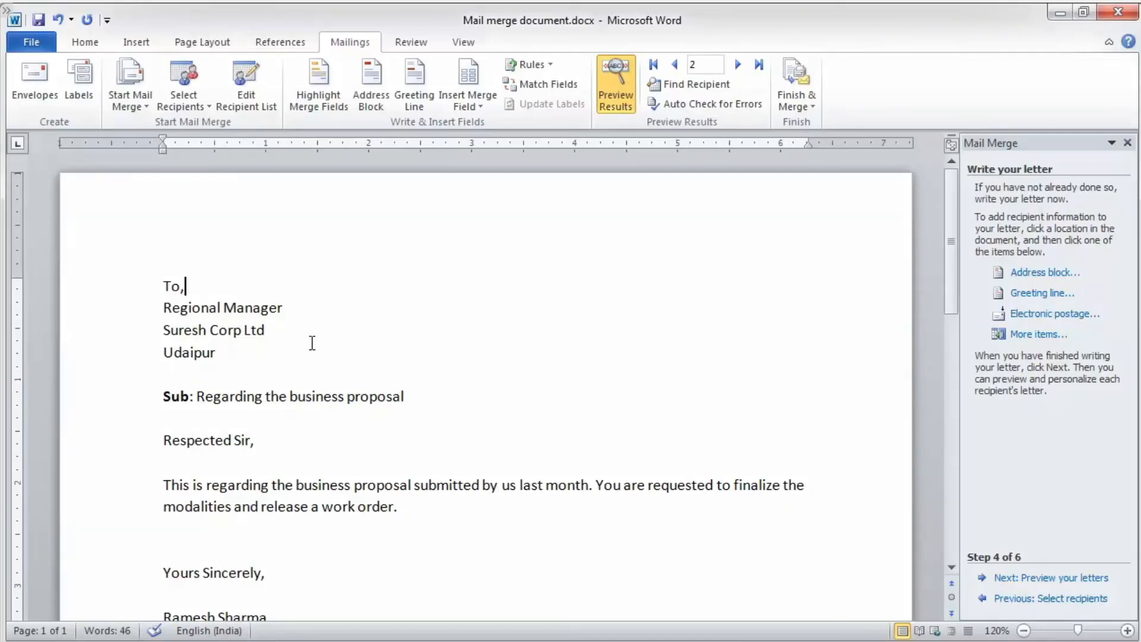
{"action": "left_click", "coordinate": [259, 352]}
Merge the letters to the printer for records 1 to 2 only.
{"action": "left_click", "coordinate": [811, 109]}
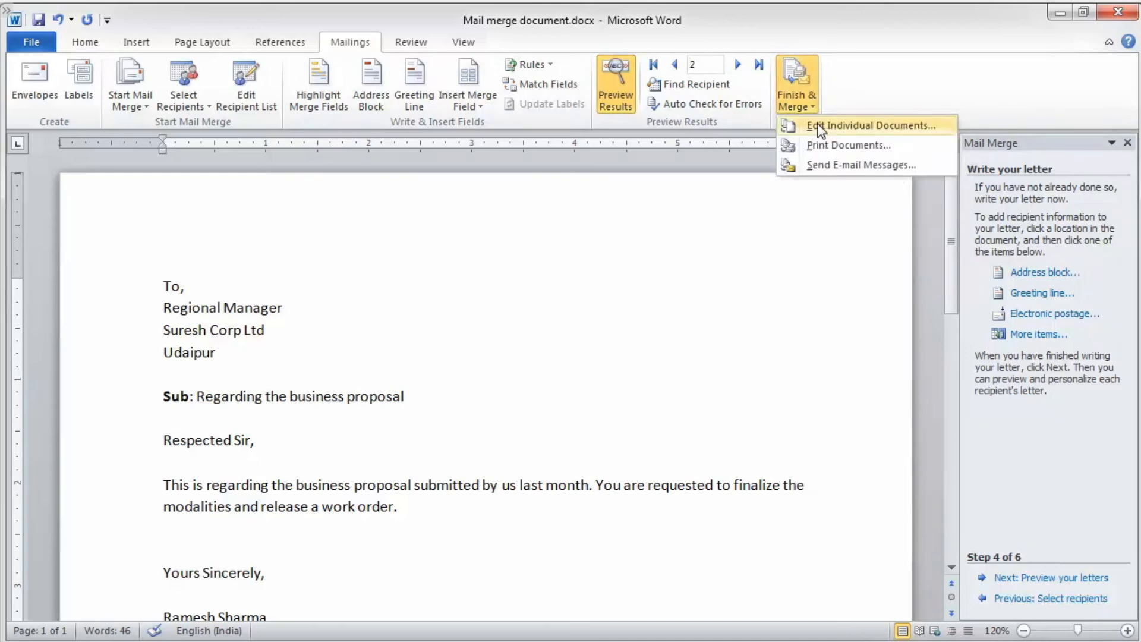
{"action": "left_click", "coordinate": [823, 144]}
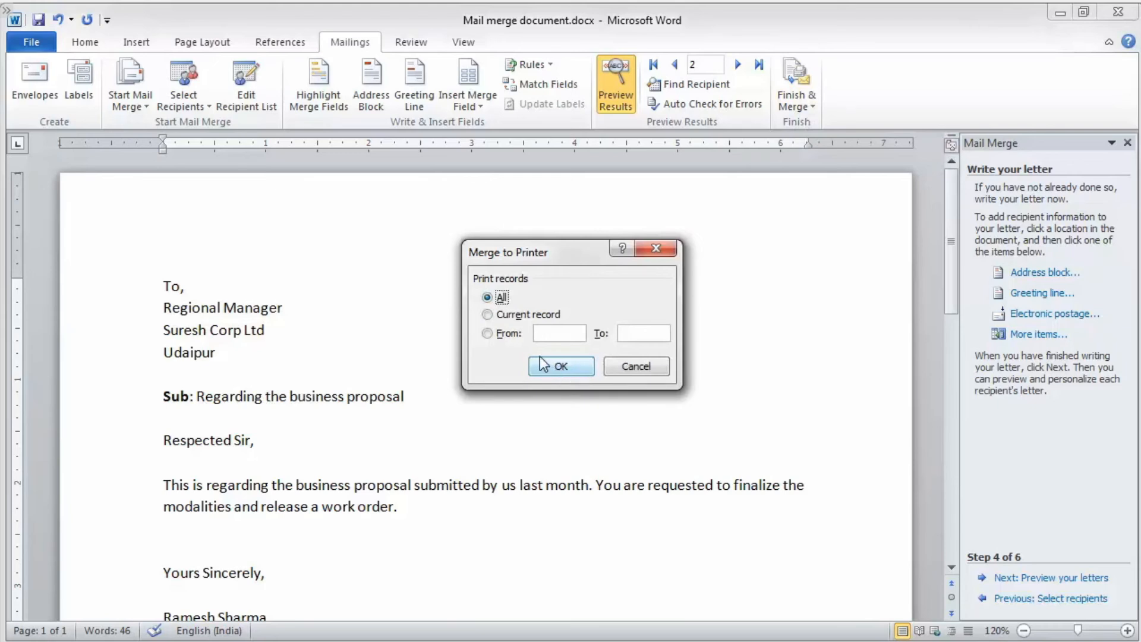
{"action": "left_click", "coordinate": [496, 335]}
{"action": "left_click", "coordinate": [552, 334]}
{"action": "type", "text": "1"}
{"action": "left_click", "coordinate": [632, 332]}
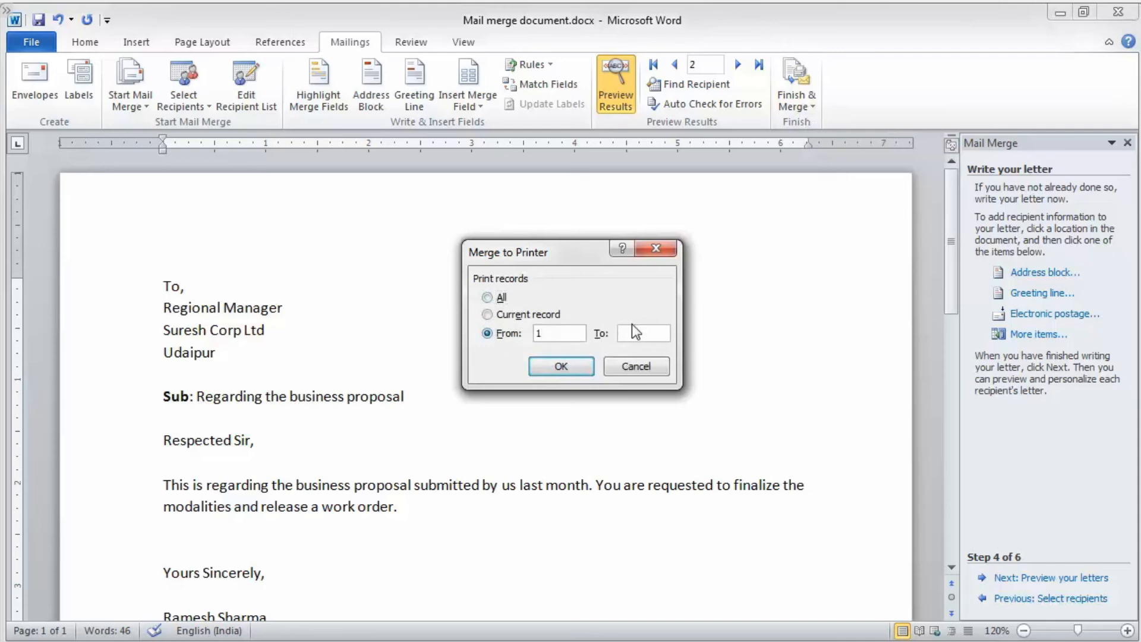
{"action": "type", "text": "2"}
{"action": "left_click", "coordinate": [552, 360]}
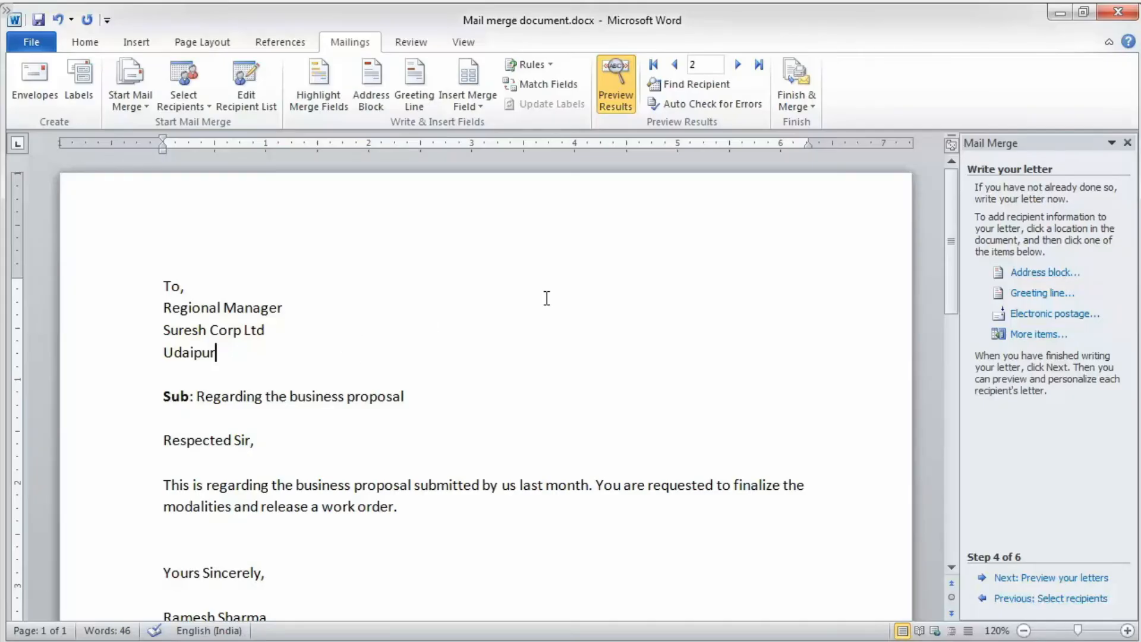
Merge all records into a new document of individually editable letters.
{"action": "left_click", "coordinate": [813, 107]}
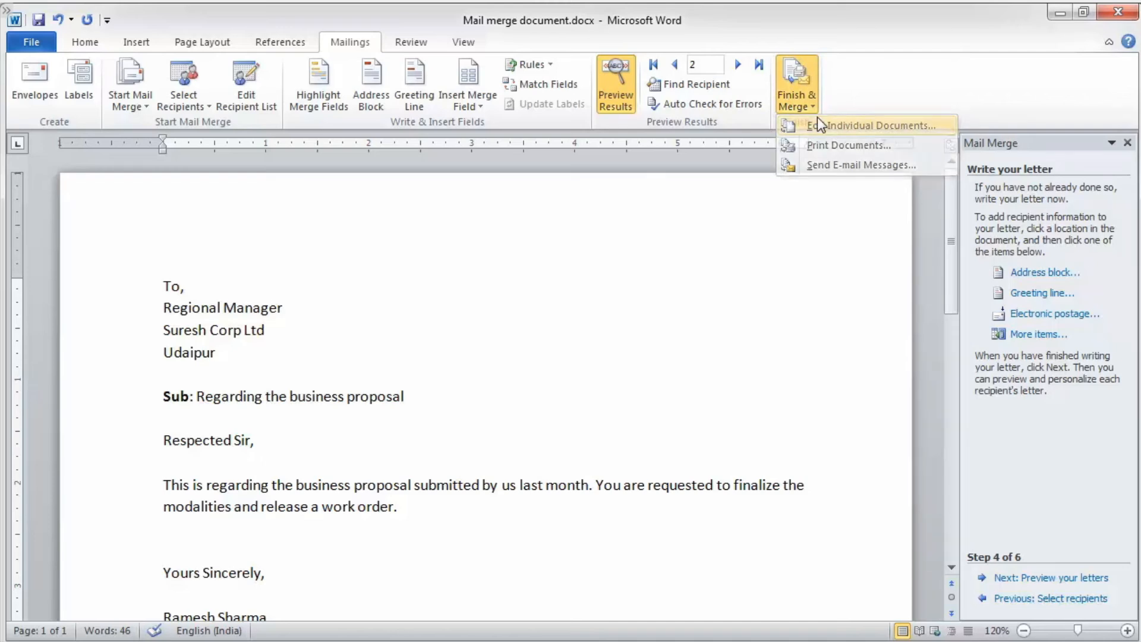
{"action": "left_click", "coordinate": [818, 117]}
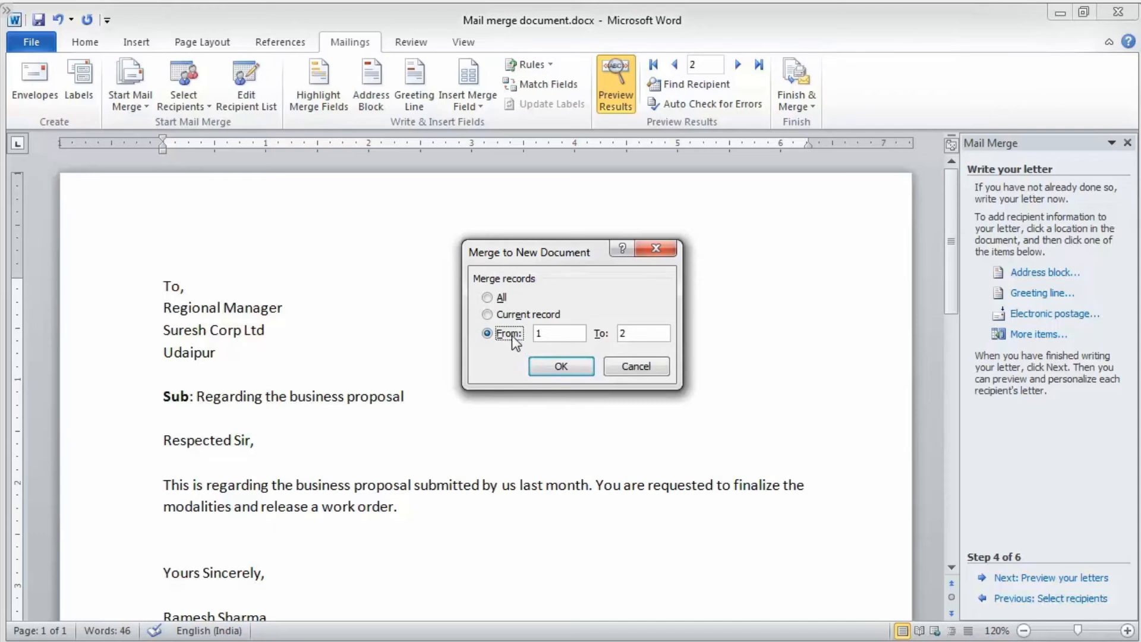
{"action": "left_click", "coordinate": [500, 299]}
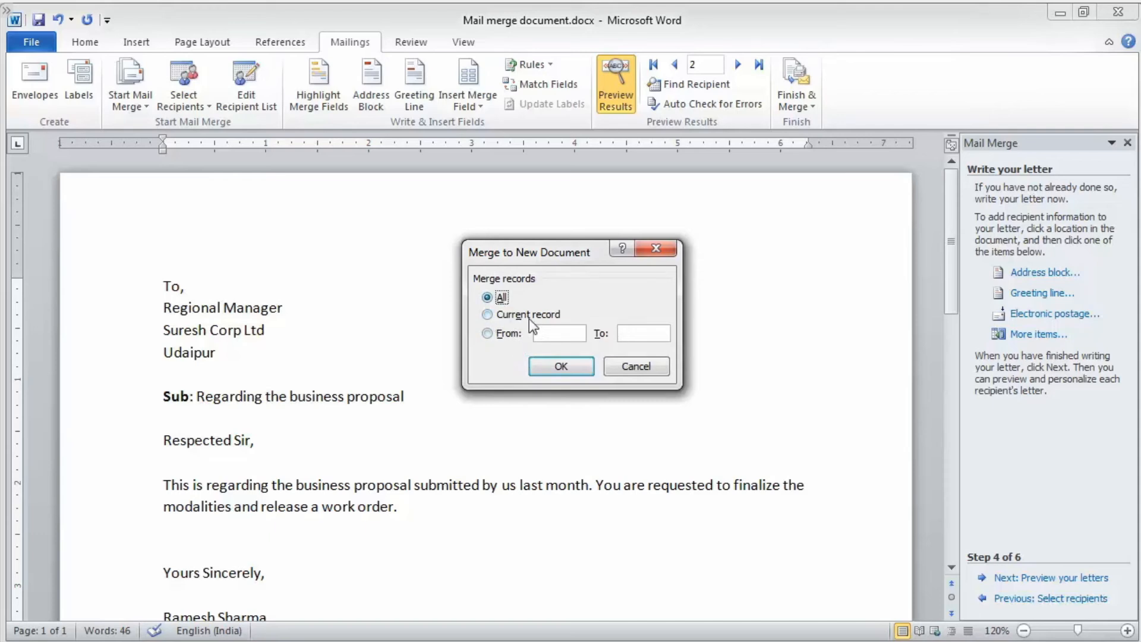
{"action": "left_click", "coordinate": [550, 366]}
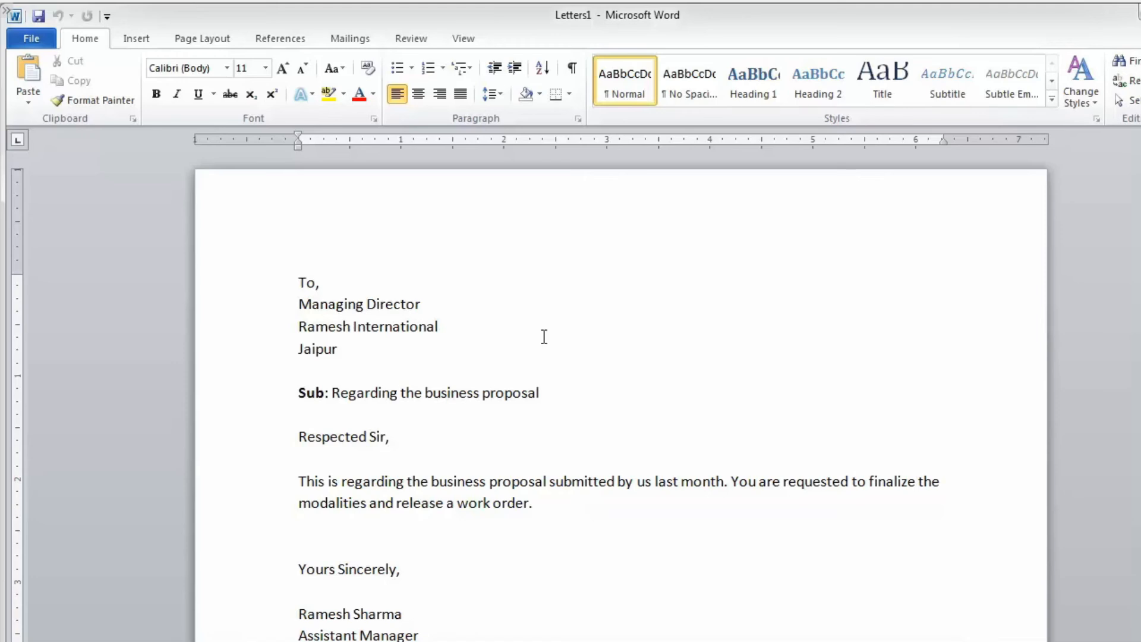
Change "Ltd" to "LIMITED" in the company name of the merged letter addressed to Vipul India.
{"action": "scroll", "coordinate": [544, 336], "scroll_direction": "down", "scroll_amount": 10}
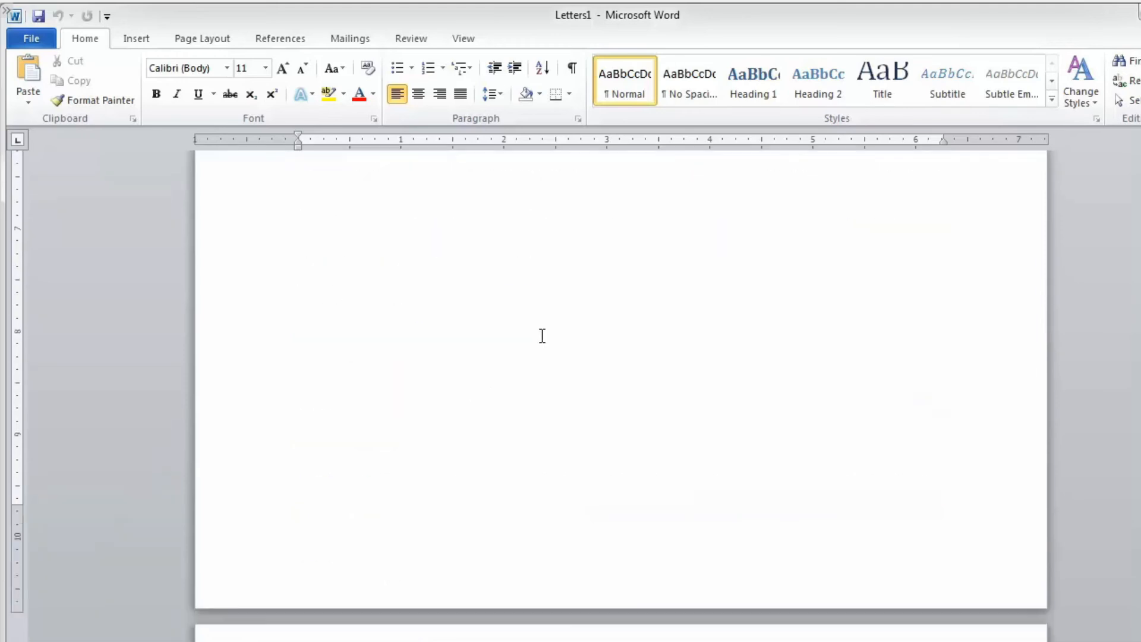
{"action": "scroll", "coordinate": [542, 335], "scroll_direction": "down", "scroll_amount": 15}
{"action": "scroll", "coordinate": [542, 336], "scroll_direction": "down", "scroll_amount": 12}
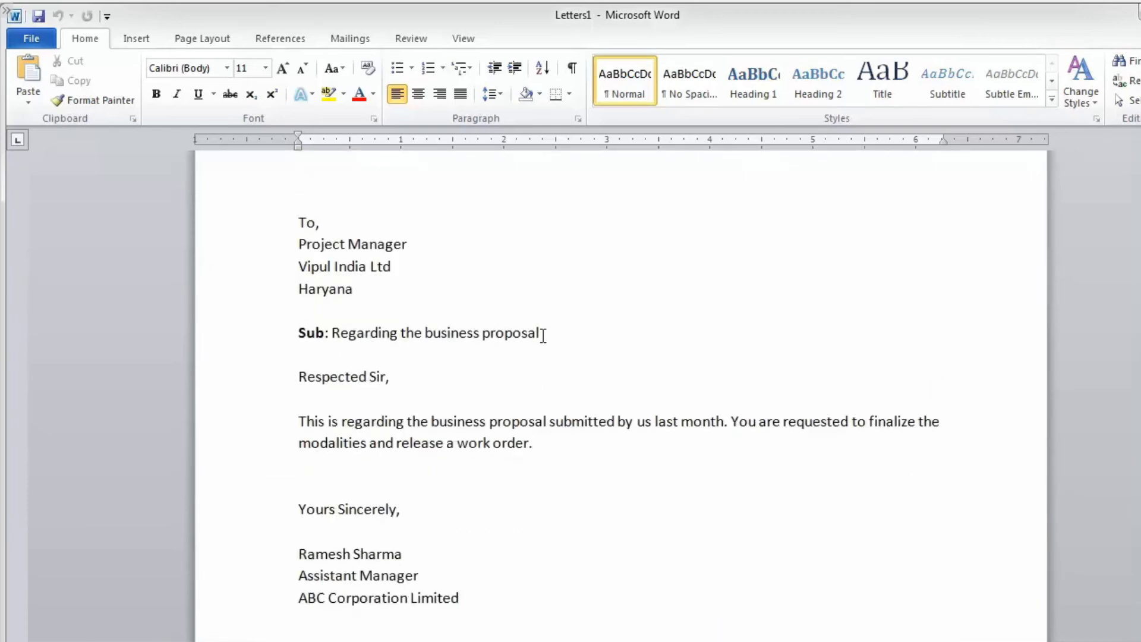
{"action": "scroll", "coordinate": [541, 334], "scroll_direction": "down", "scroll_amount": 1}
{"action": "scroll", "coordinate": [475, 302], "scroll_direction": "up", "scroll_amount": 2}
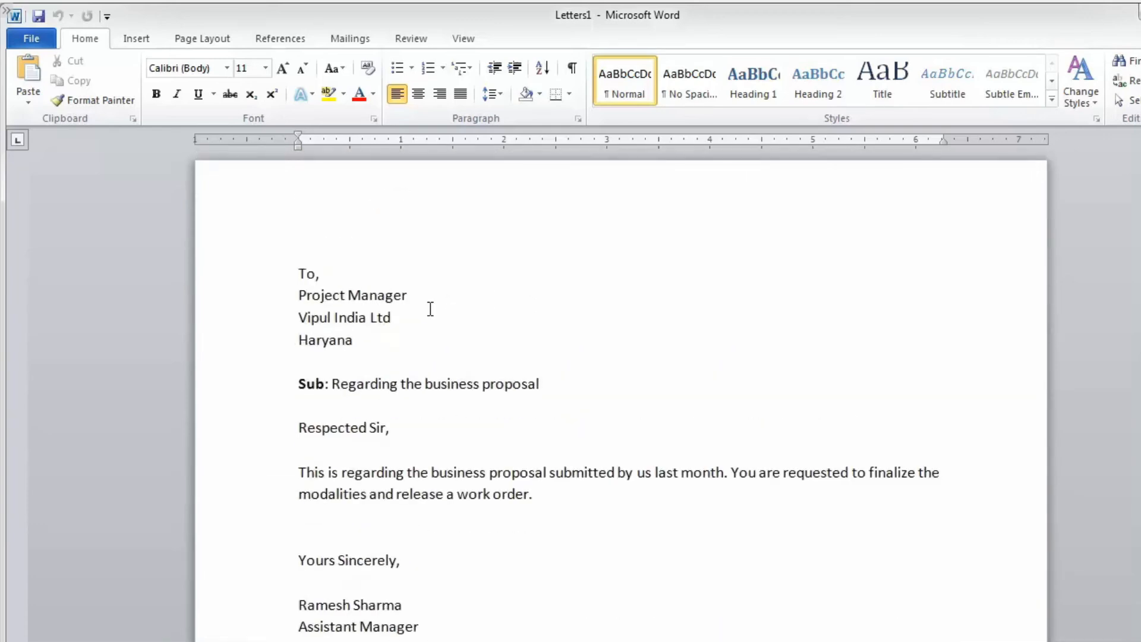
{"action": "left_click", "coordinate": [429, 309]}
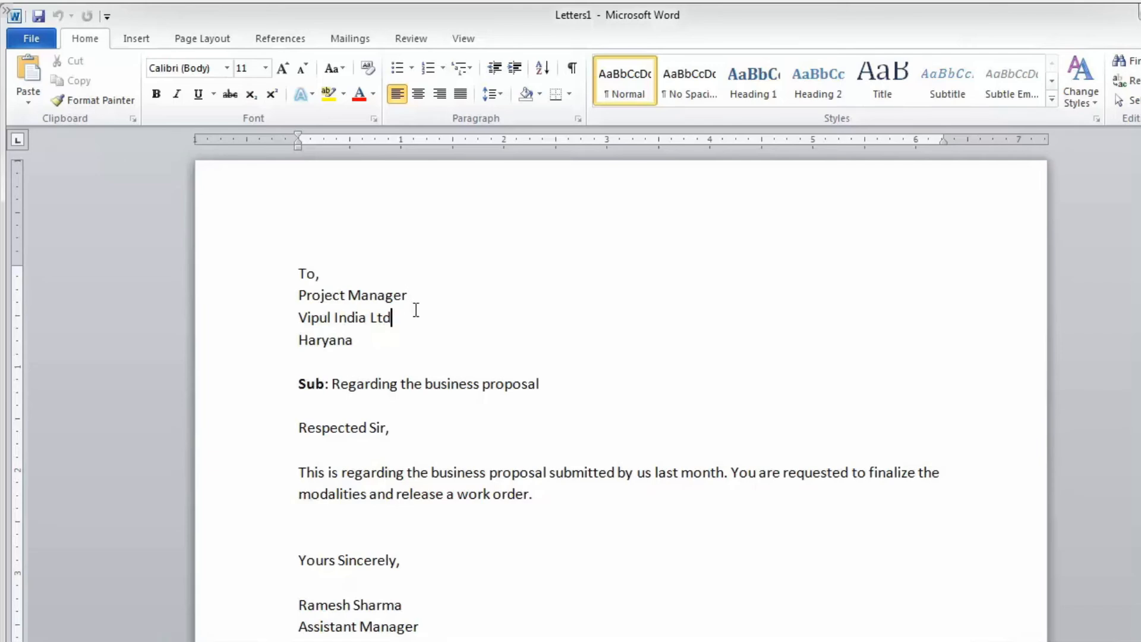
{"action": "key", "text": "BackSpace"}
{"action": "key", "text": "BackSpace"}
{"action": "type", "text": "IMITED"}
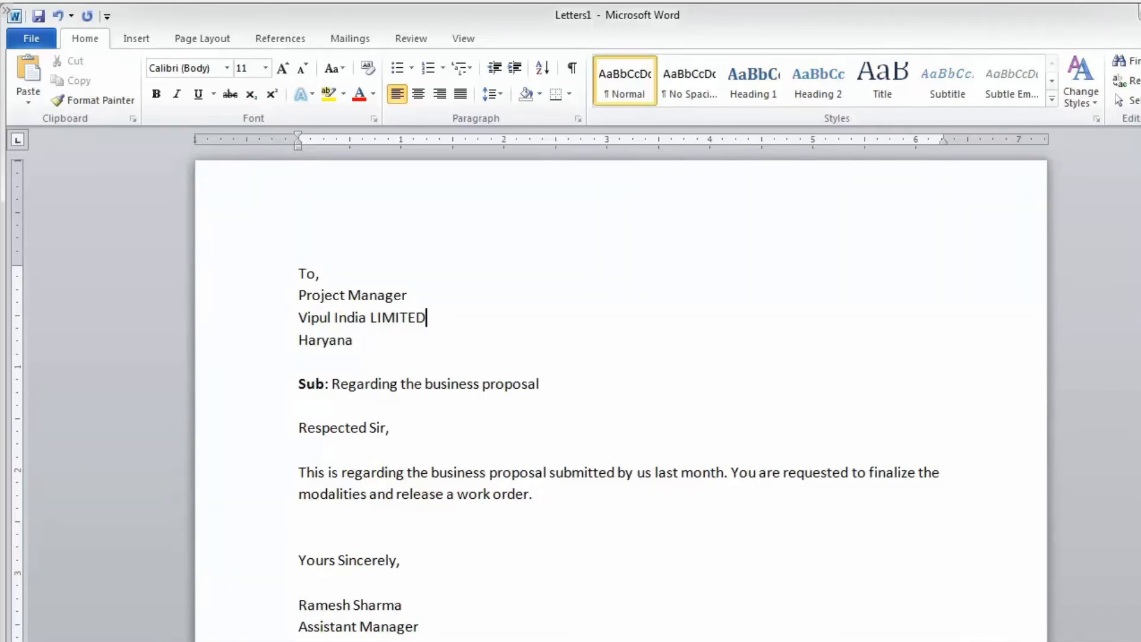
{"action": "left_click", "coordinate": [385, 347]}
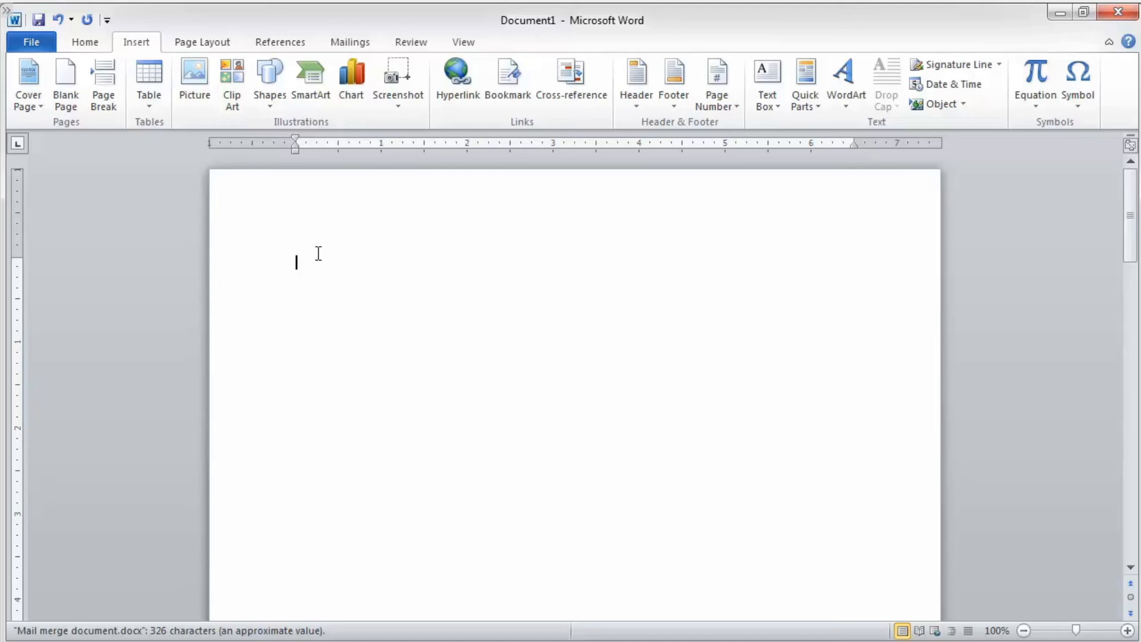
Open Mail merge document.docx from New folder and allow its SQL command to load the recipient data.
{"action": "left_click", "coordinate": [52, 47]}
{"action": "left_click", "coordinate": [66, 119]}
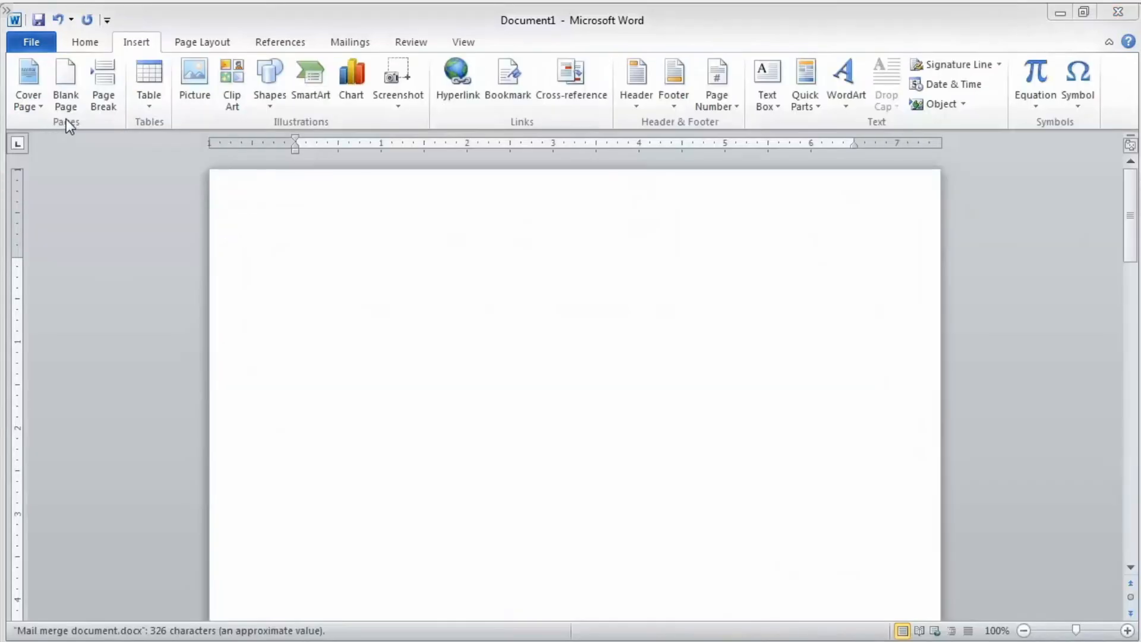
{"action": "left_click", "coordinate": [234, 127]}
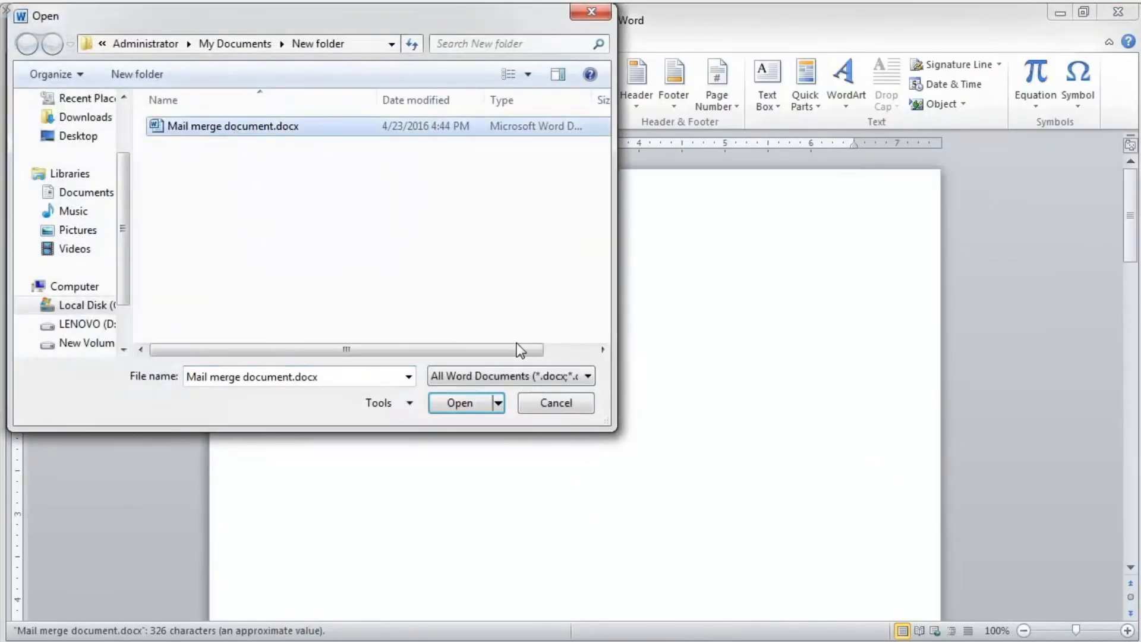
{"action": "left_click", "coordinate": [461, 403]}
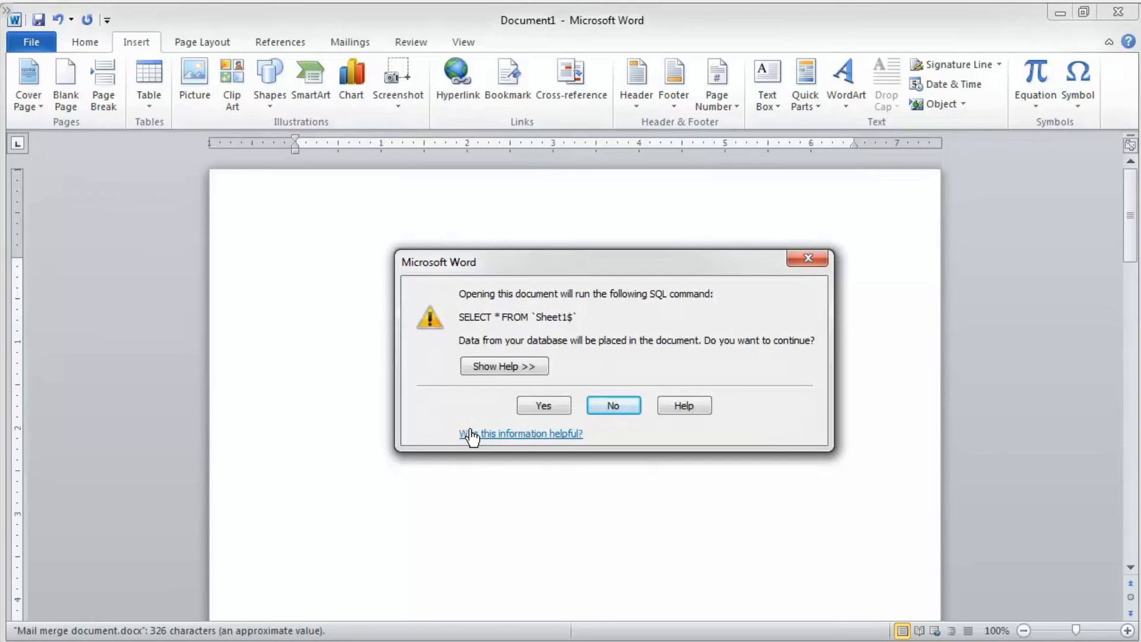
{"action": "left_click", "coordinate": [544, 407]}
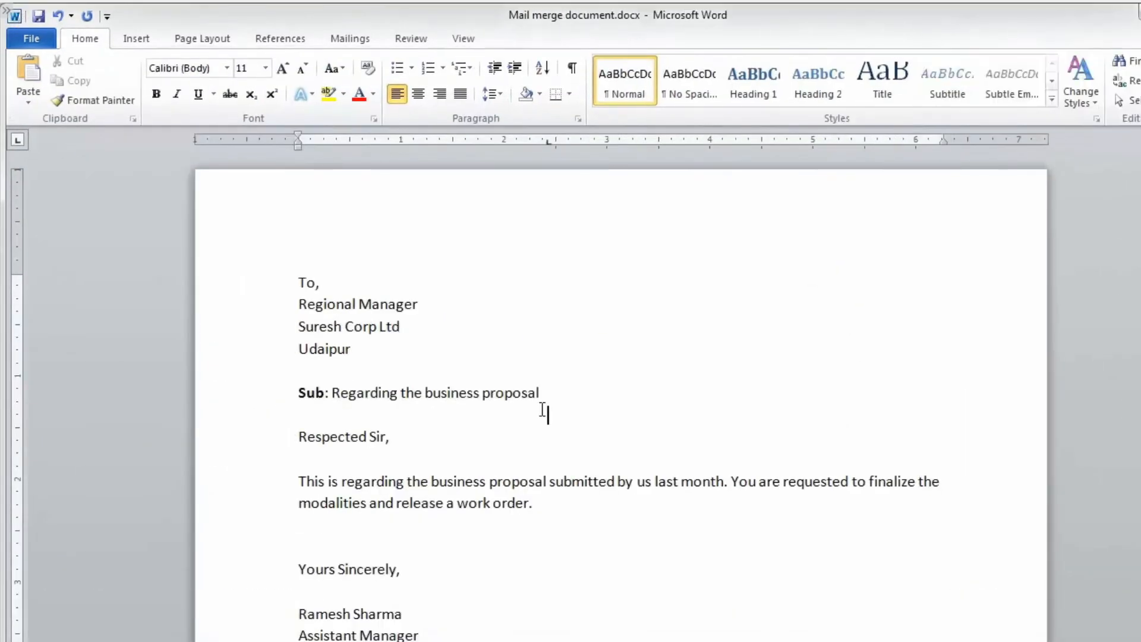